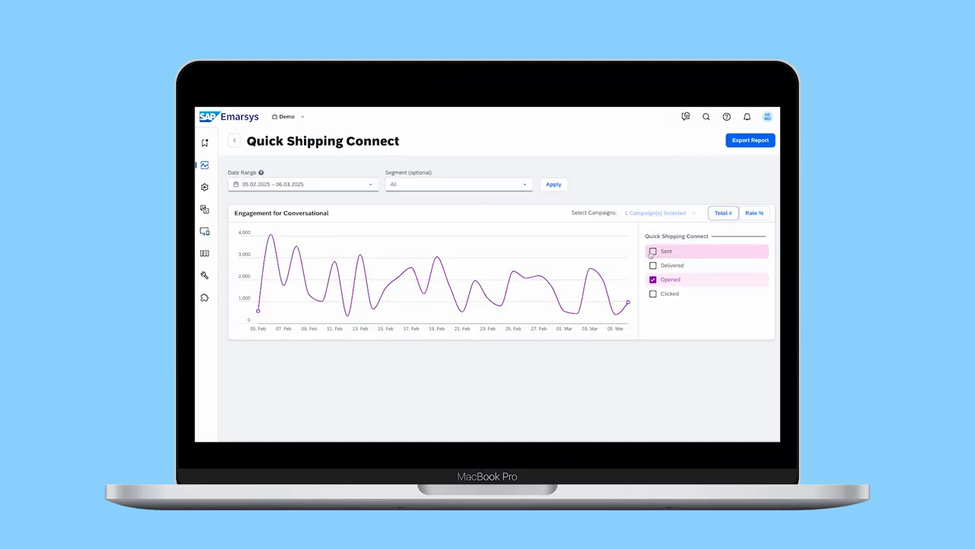
# Switch the home dashboard's campaign performance chart from Opened to the Sent metric.
pyautogui.click(652, 252)
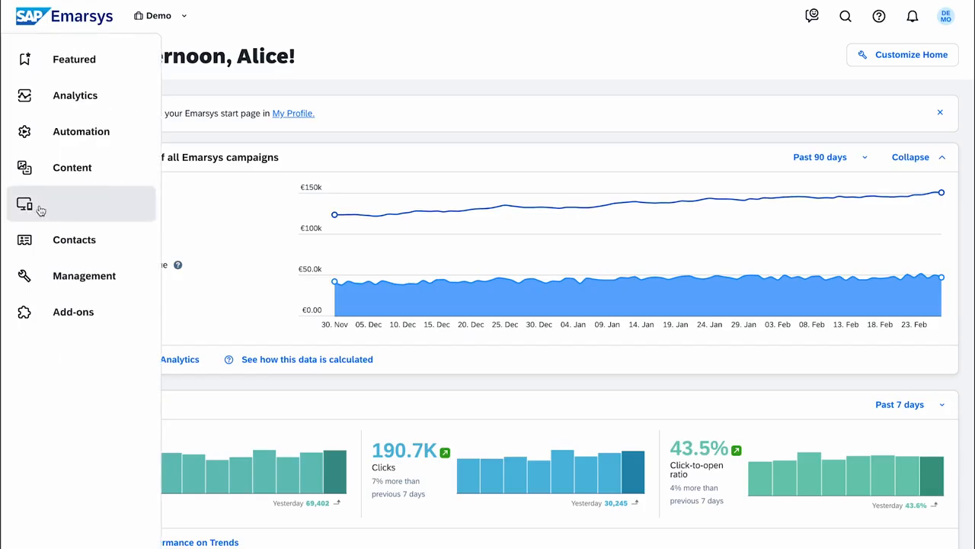
# Start the Conversational channel setup and paste the Sinch Project ID and App ID.
pyautogui.click(43, 212)
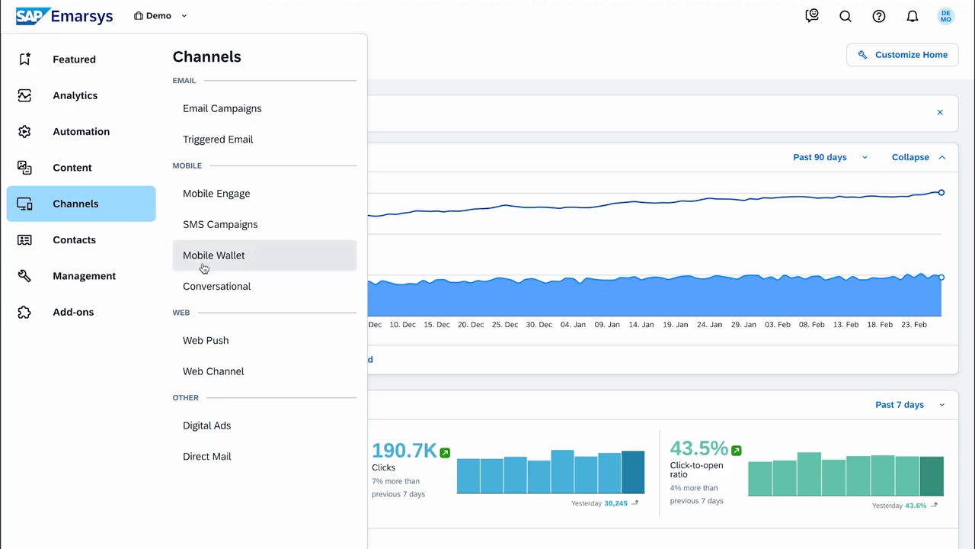
pyautogui.click(306, 289)
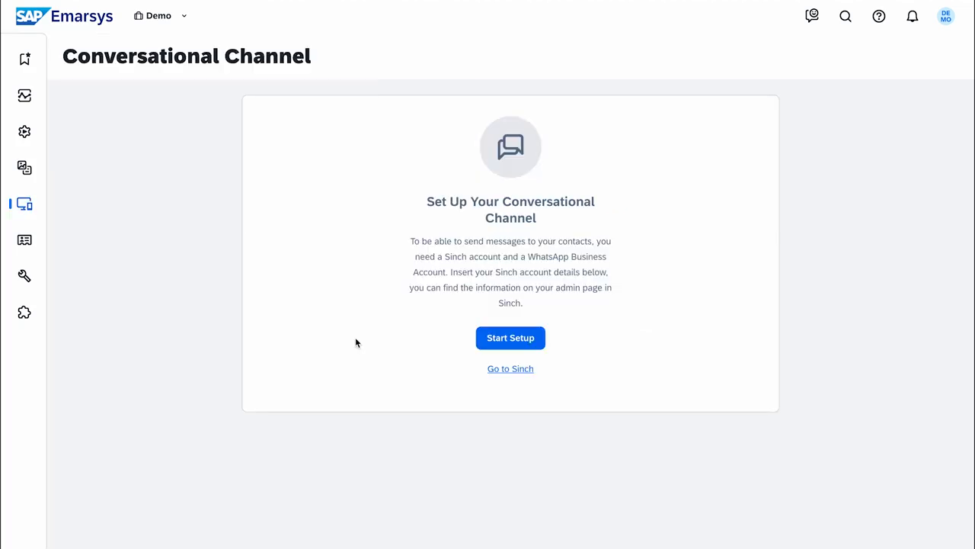
pyautogui.click(483, 345)
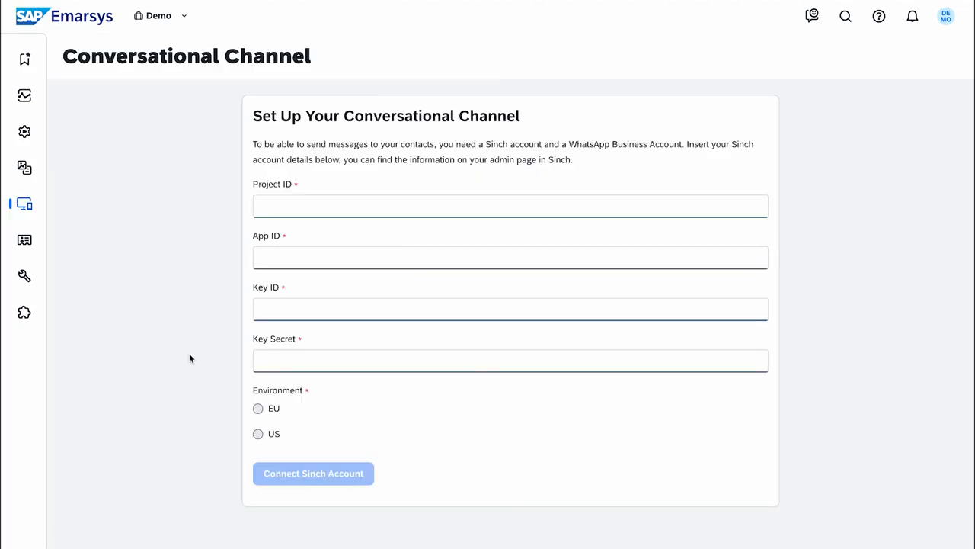
pyautogui.click(461, 203)
pyautogui.press('super+v')
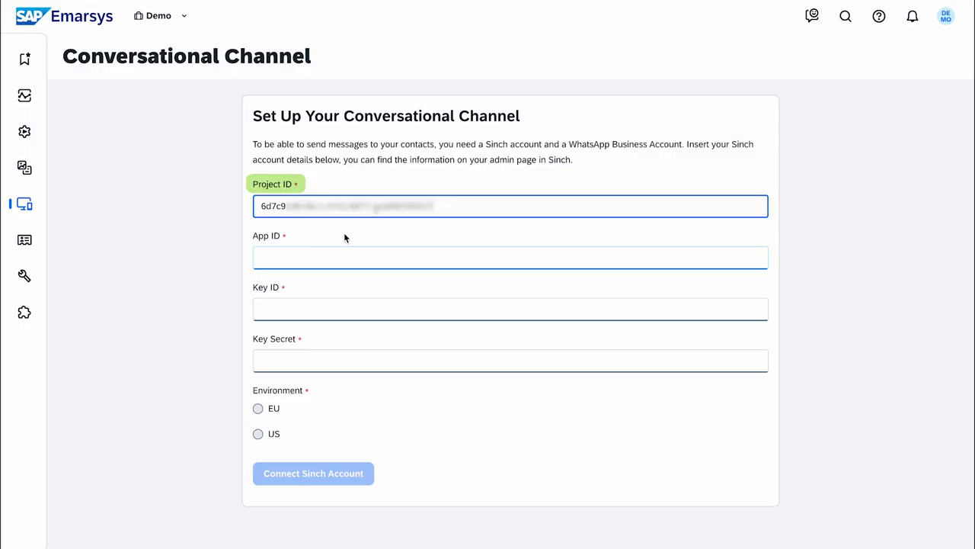
pyautogui.press('Tab')
pyautogui.press('super+v')
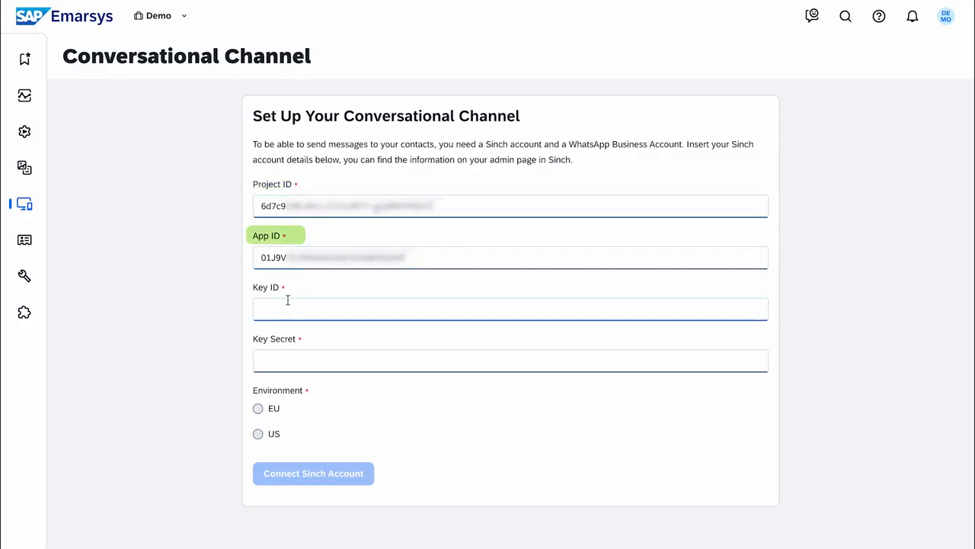
# Enter the Sinch Key ID and Key Secret, choose the EU environment, and connect the account.
pyautogui.click(500, 311)
pyautogui.press('super+v')
pyautogui.click(368, 361)
pyautogui.write('••••••••')
pyautogui.press('Tab')
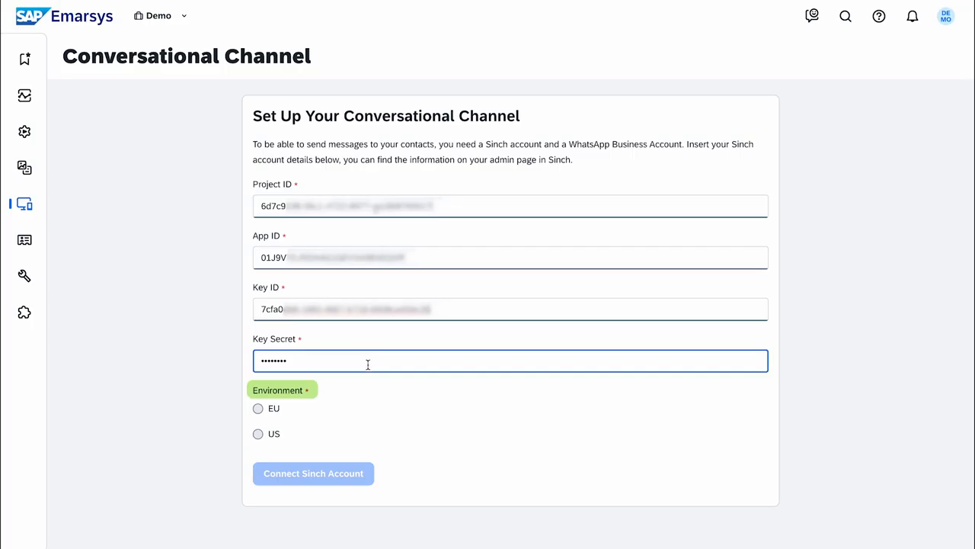
pyautogui.click(258, 408)
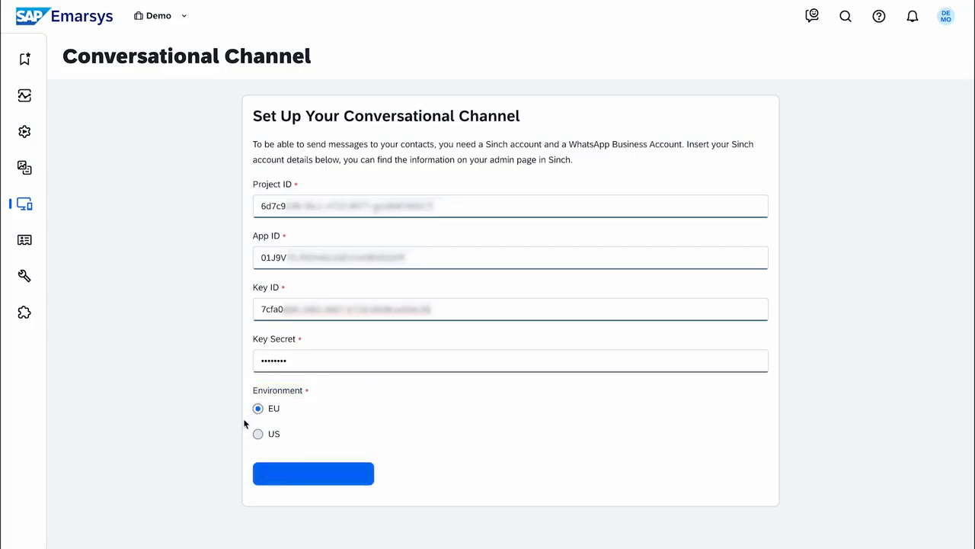
pyautogui.click(265, 485)
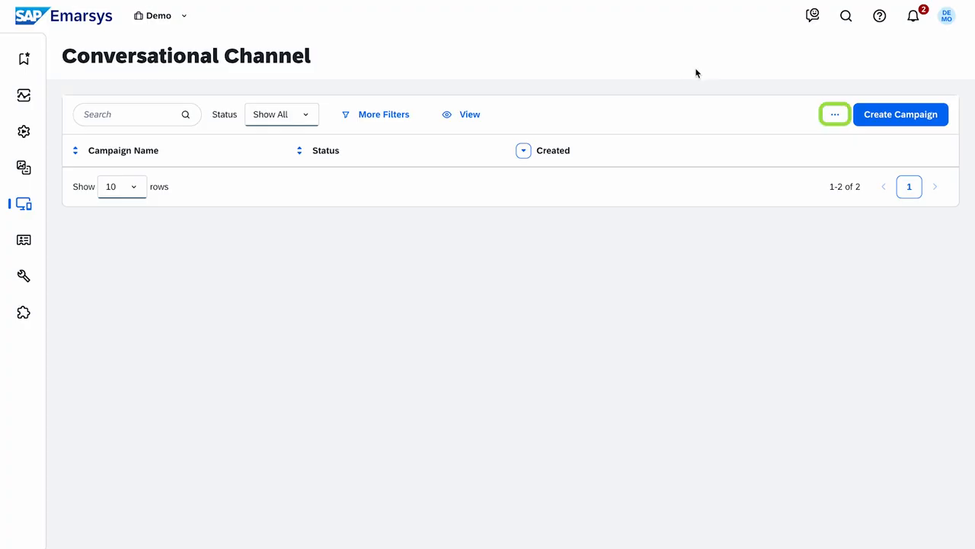
pyautogui.click(833, 116)
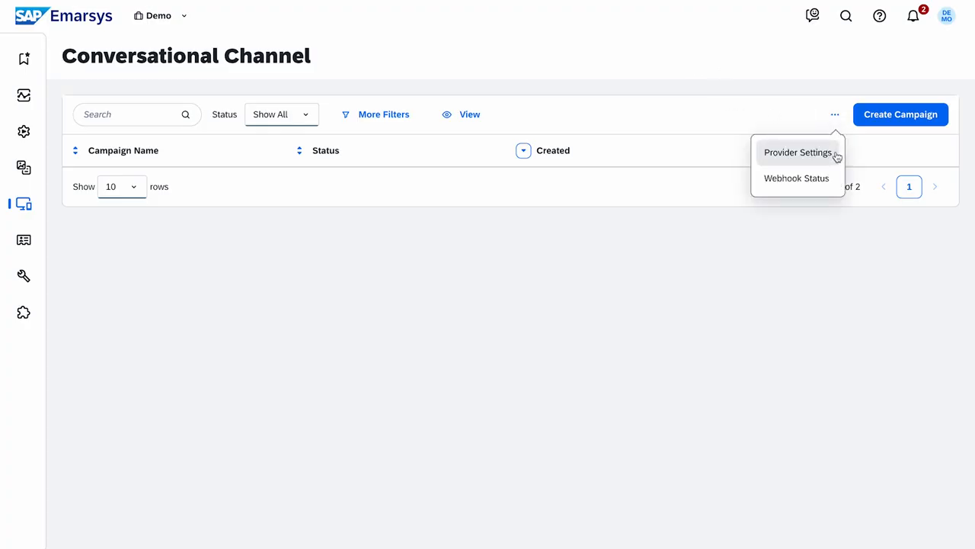
pyautogui.click(835, 159)
pyautogui.click(690, 461)
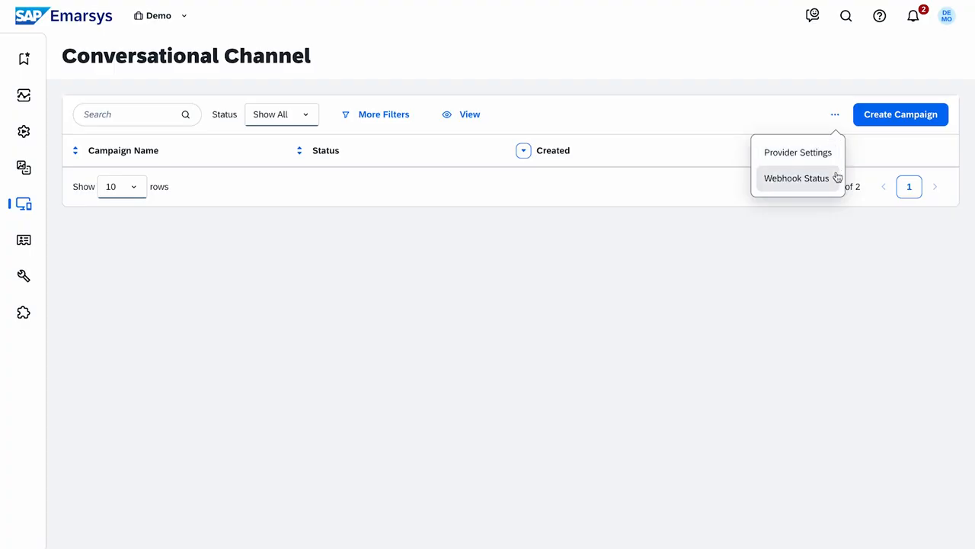
pyautogui.click(835, 178)
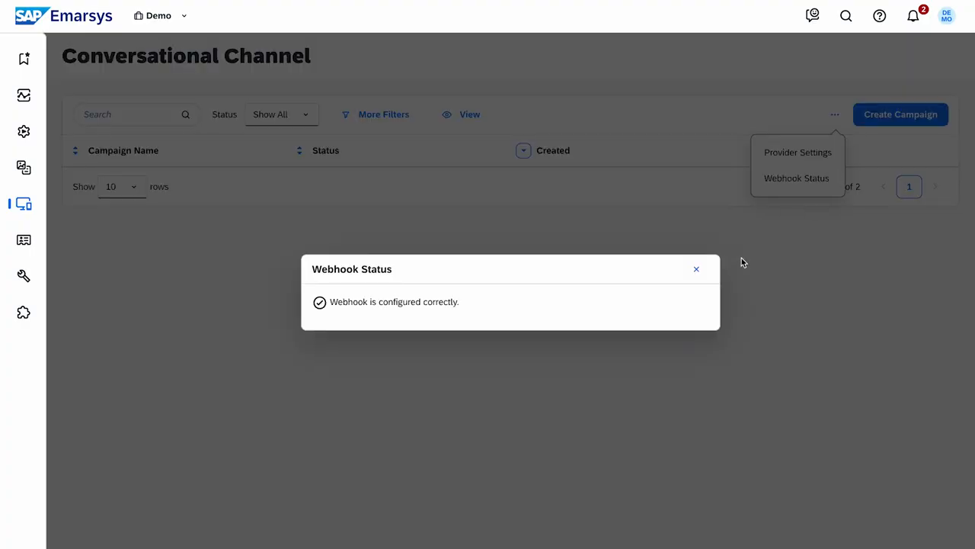
pyautogui.click(696, 269)
pyautogui.moveTo(41, 276)
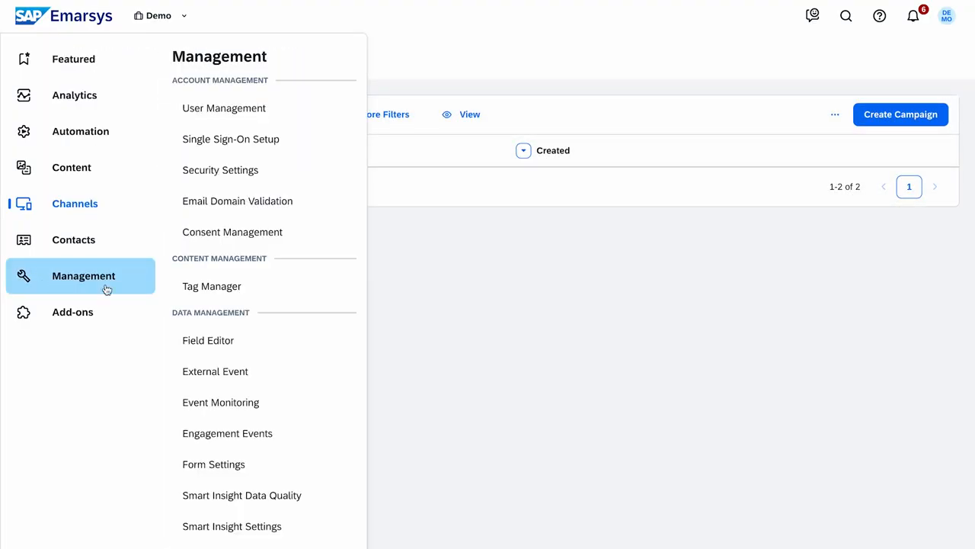
# Tick the Conversational Click, Open and Send touchpoints in Revenue Attribution and confirm the save.
pyautogui.scroll(-3, 338, 419)
pyautogui.click(339, 491)
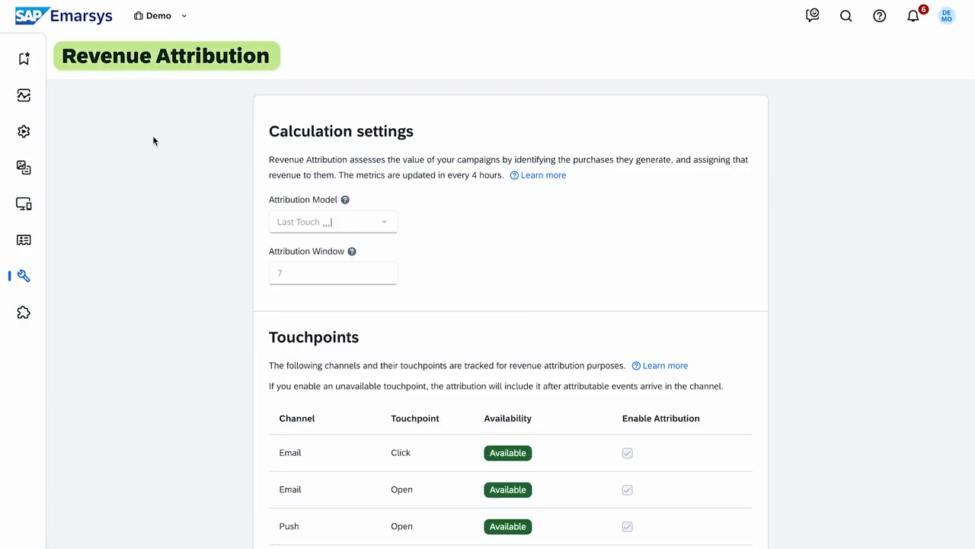
pyautogui.scroll(-7, 152, 135)
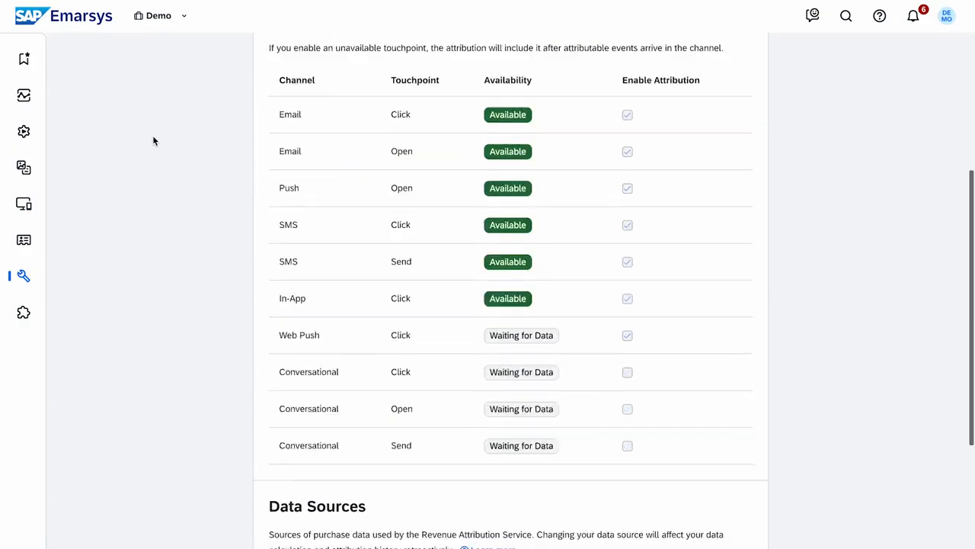
pyautogui.click(308, 512)
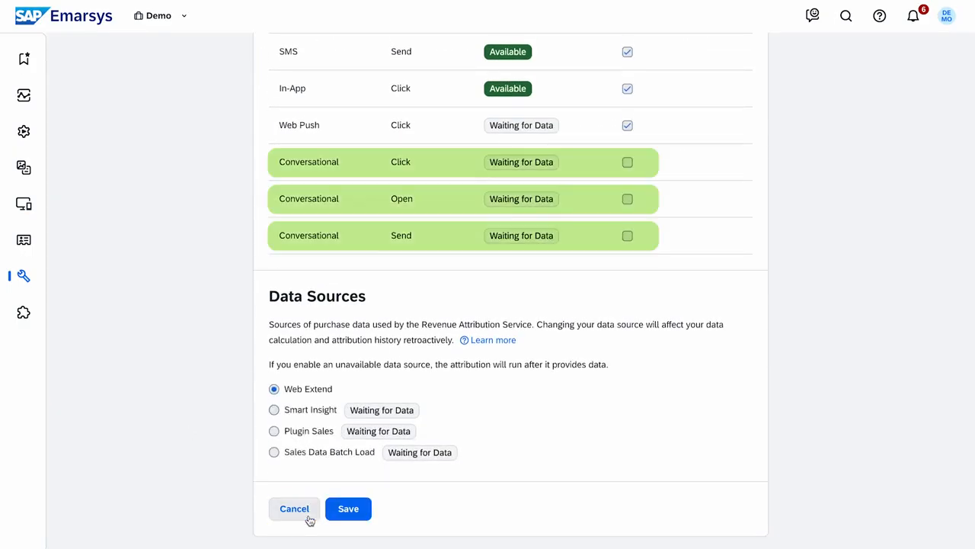
pyautogui.click(627, 162)
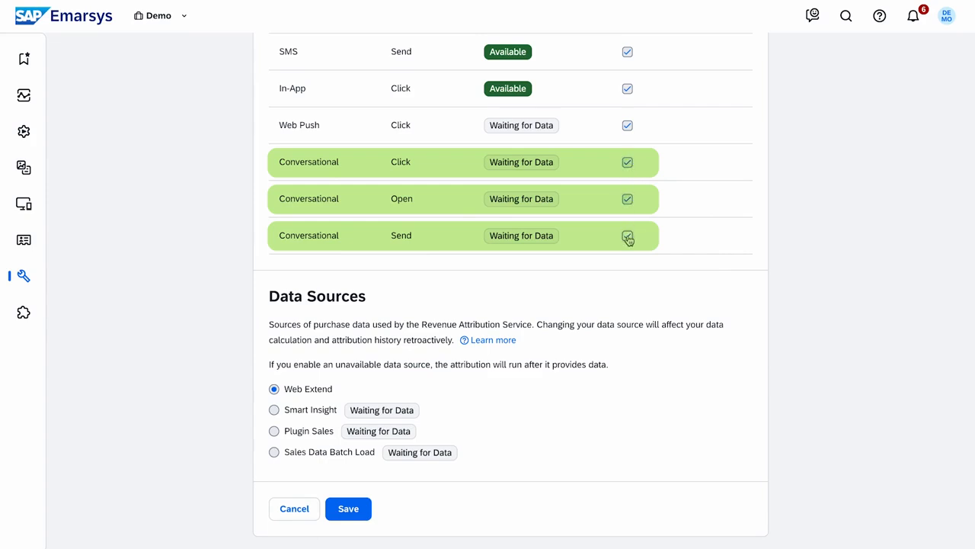
pyautogui.click(348, 508)
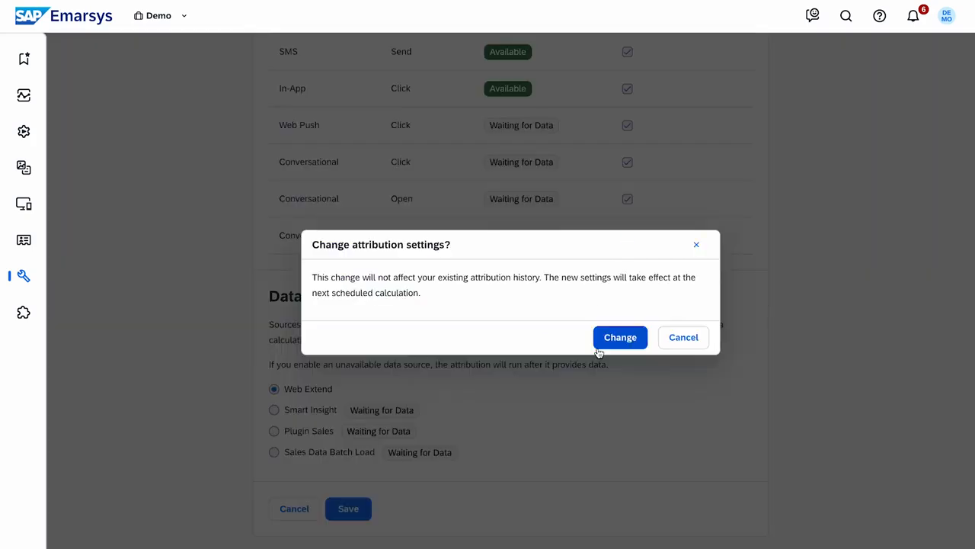
pyautogui.click(601, 343)
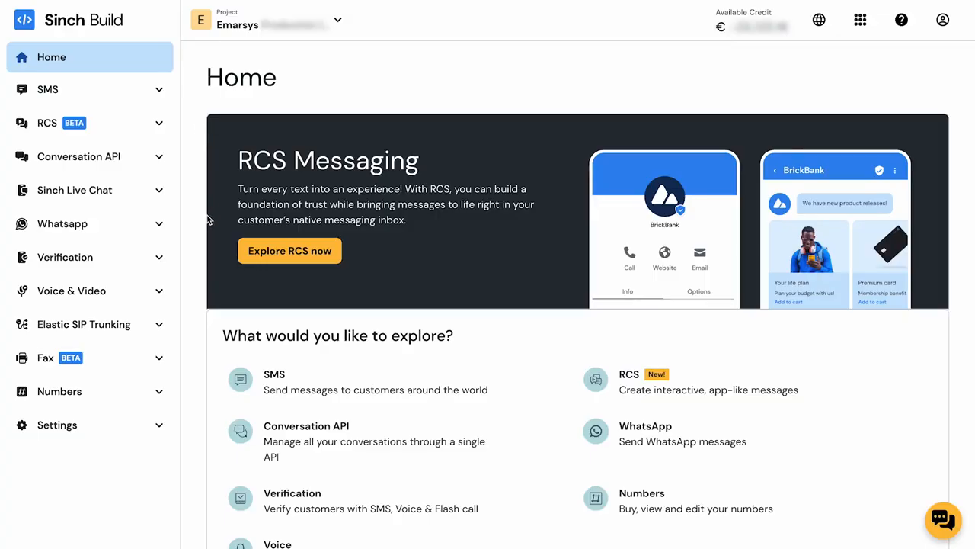
# Start a new WhatsApp message template named shipping_dynamic_cta.
pyautogui.click(127, 224)
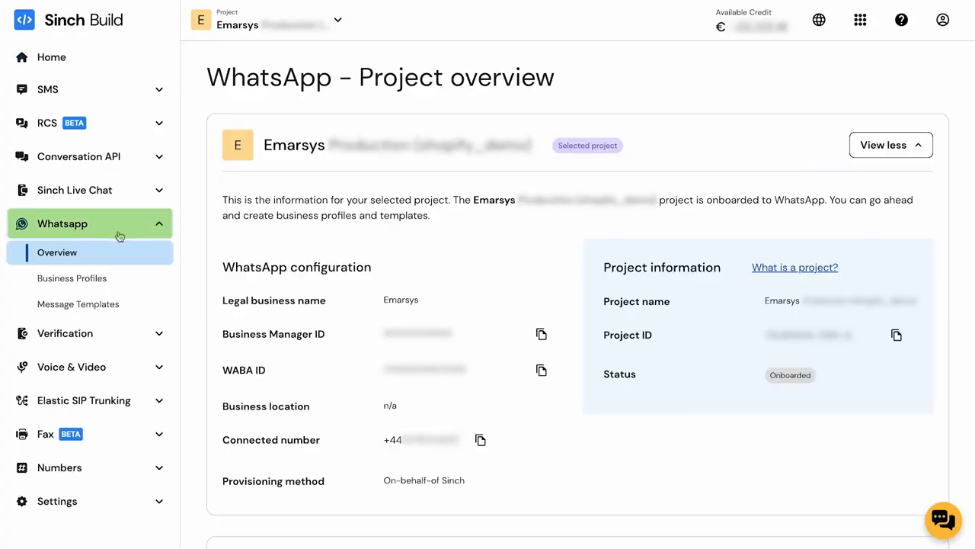
pyautogui.click(156, 307)
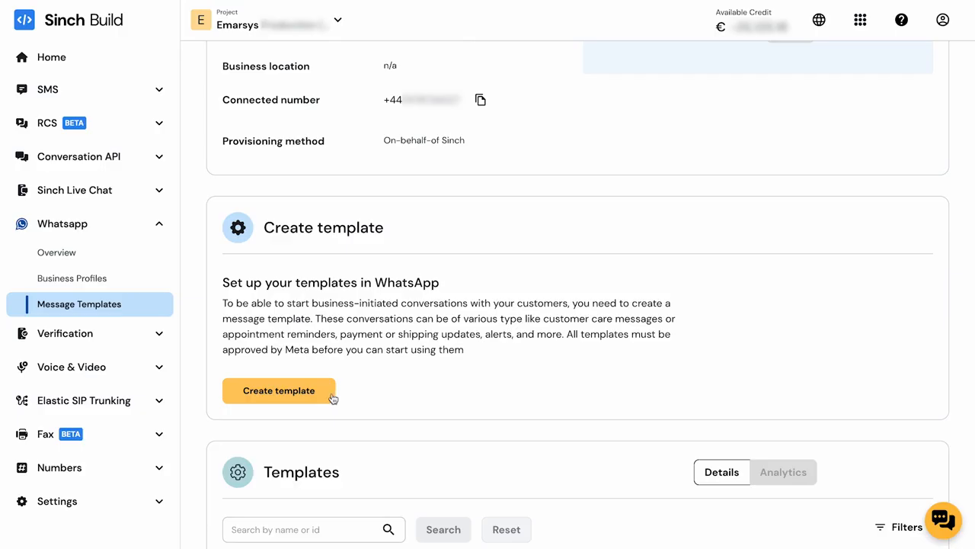
pyautogui.click(279, 390)
pyautogui.scroll(-1, 643, 457)
pyautogui.write('shipping_dynamic_cta')
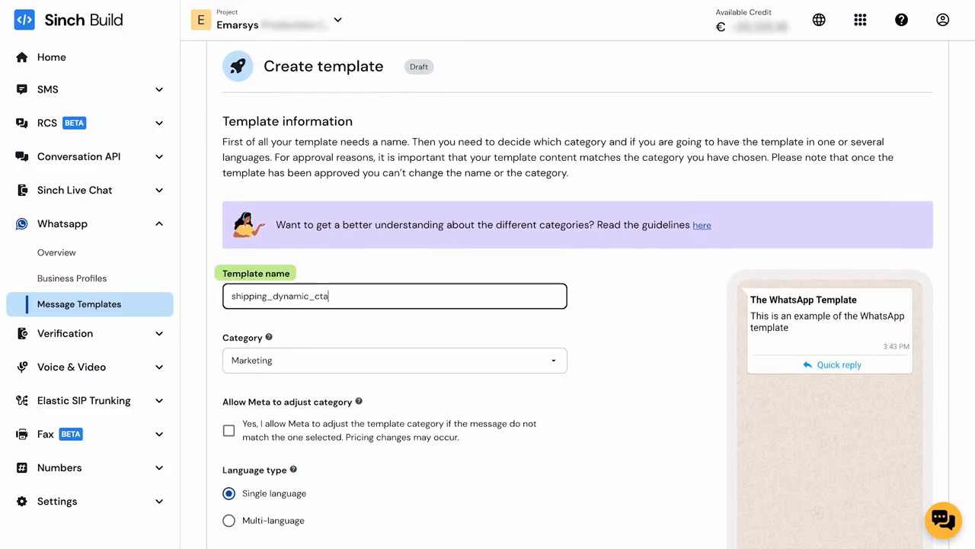
pyautogui.click(515, 332)
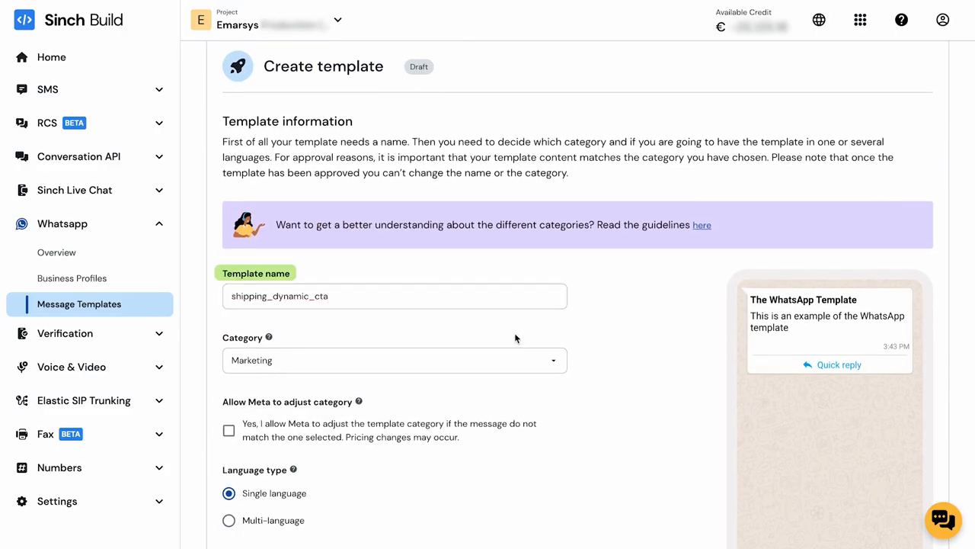
# Set the template category to Utility and allow Meta to adjust the category.
pyautogui.scroll(-2, 629, 322)
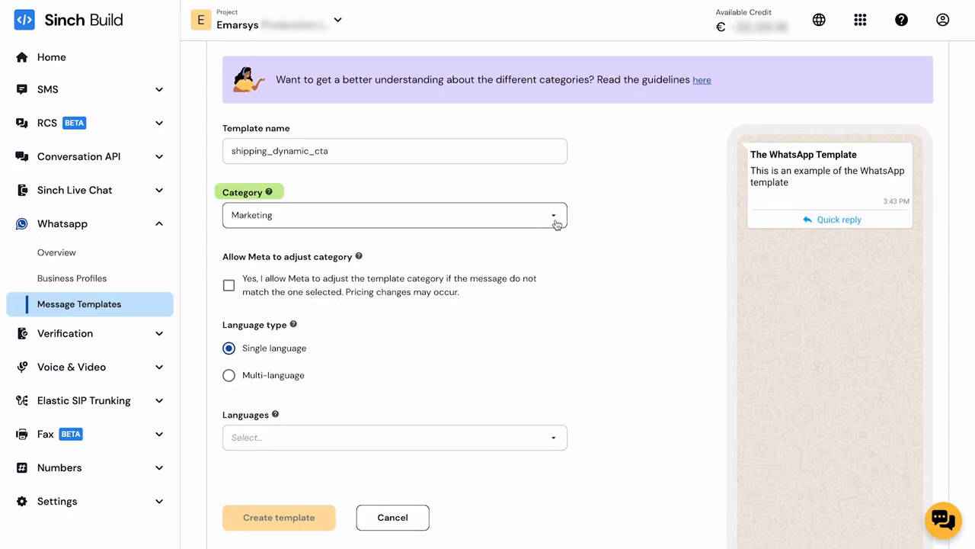
pyautogui.click(557, 223)
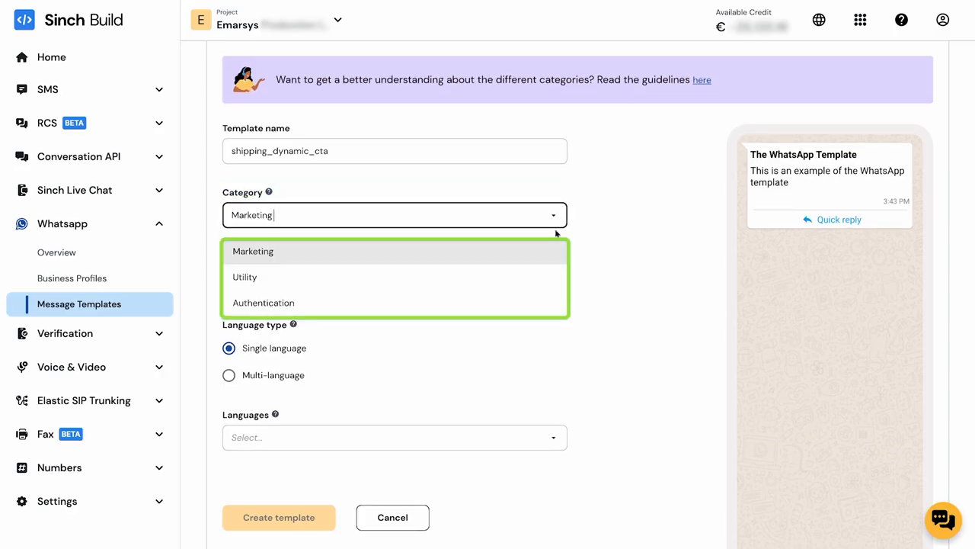
pyautogui.click(551, 253)
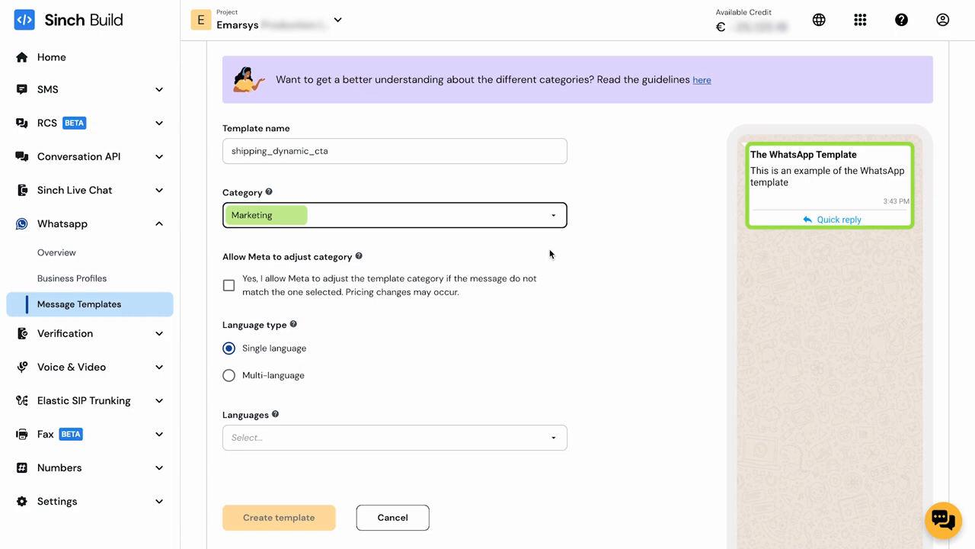
pyautogui.click(557, 217)
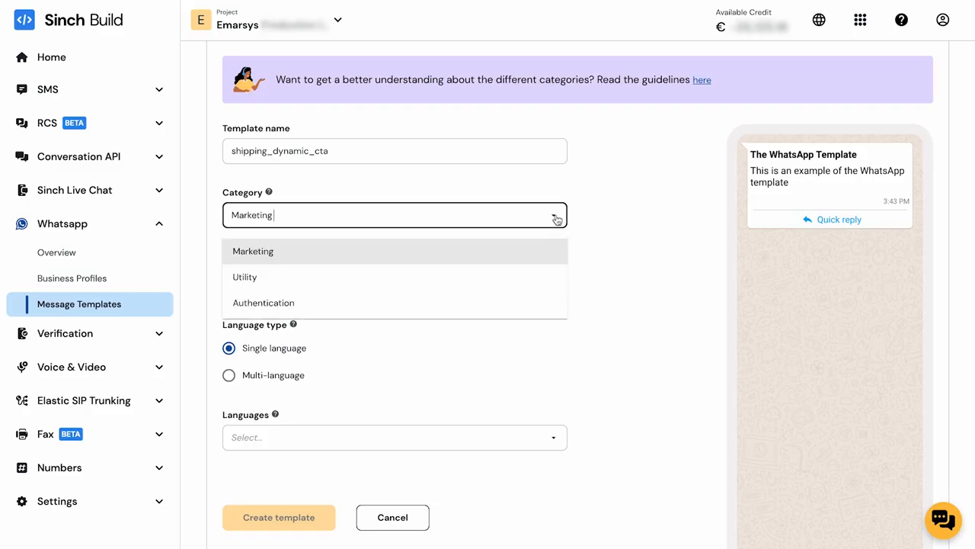
pyautogui.click(550, 278)
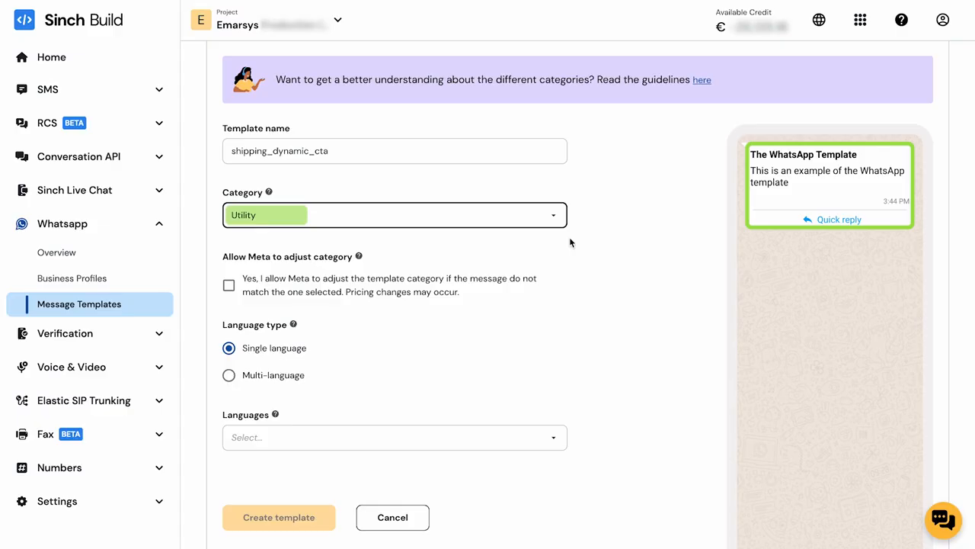
pyautogui.click(553, 216)
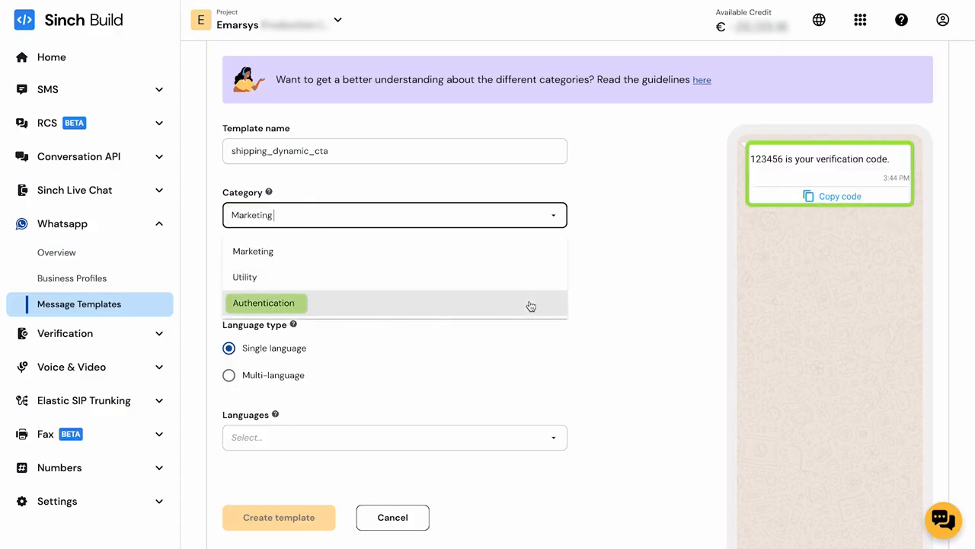
pyautogui.click(530, 304)
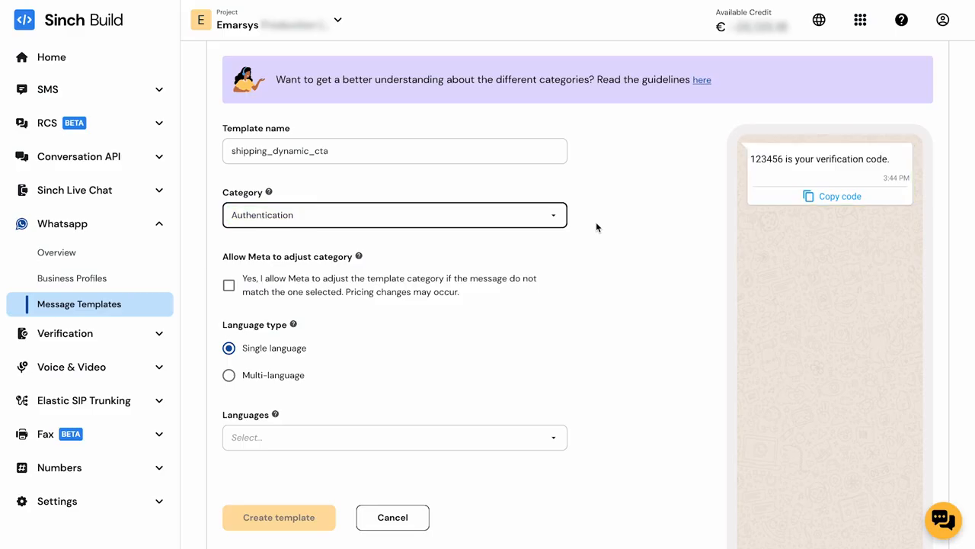
pyautogui.click(554, 216)
pyautogui.click(481, 277)
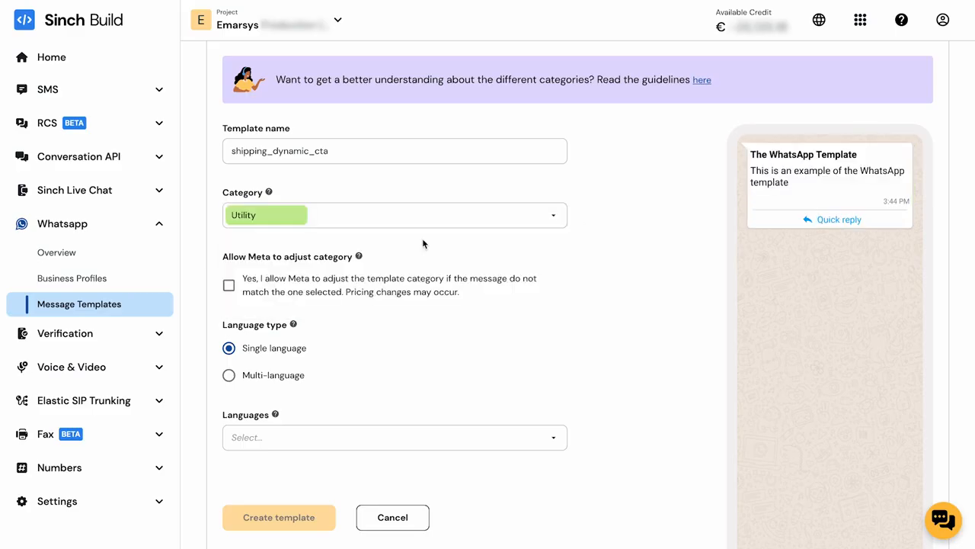
pyautogui.click(231, 288)
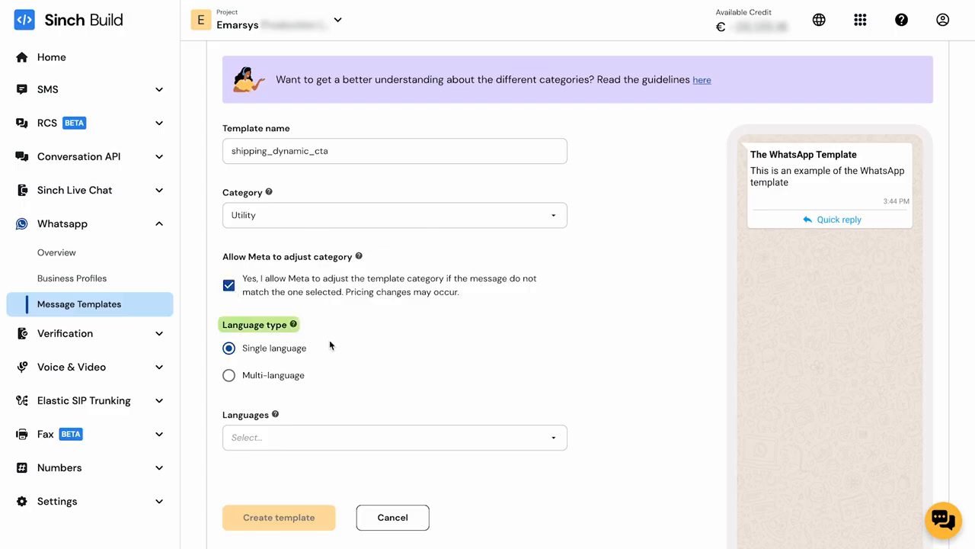
# Make the template multi-language with English and German.
pyautogui.click(230, 377)
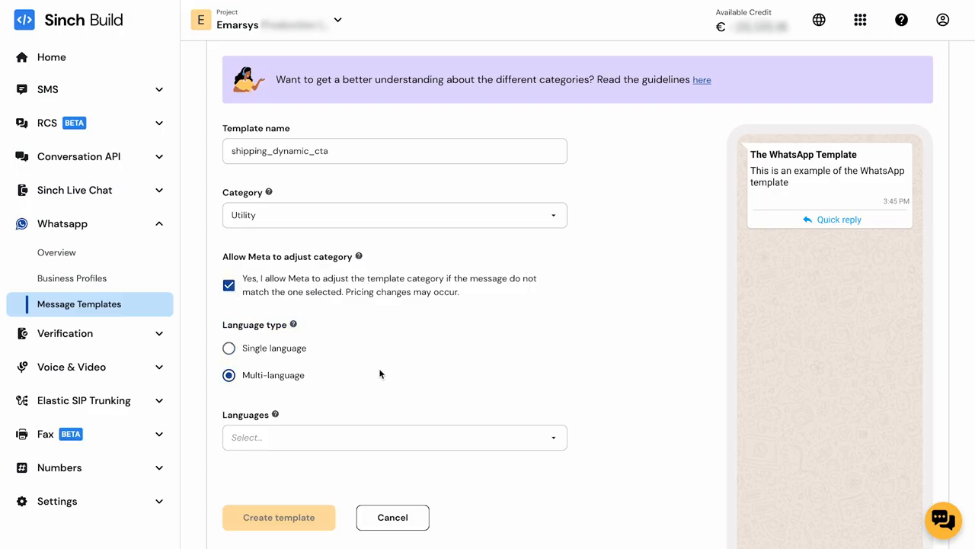
pyautogui.scroll(-1, 381, 372)
pyautogui.click(394, 395)
pyautogui.write('eng')
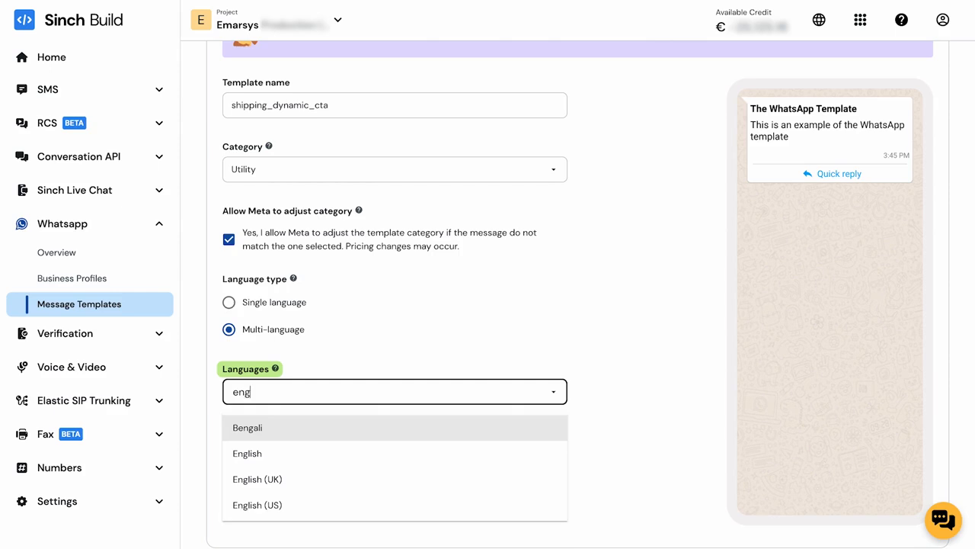
pyautogui.click(359, 453)
pyautogui.write('ger')
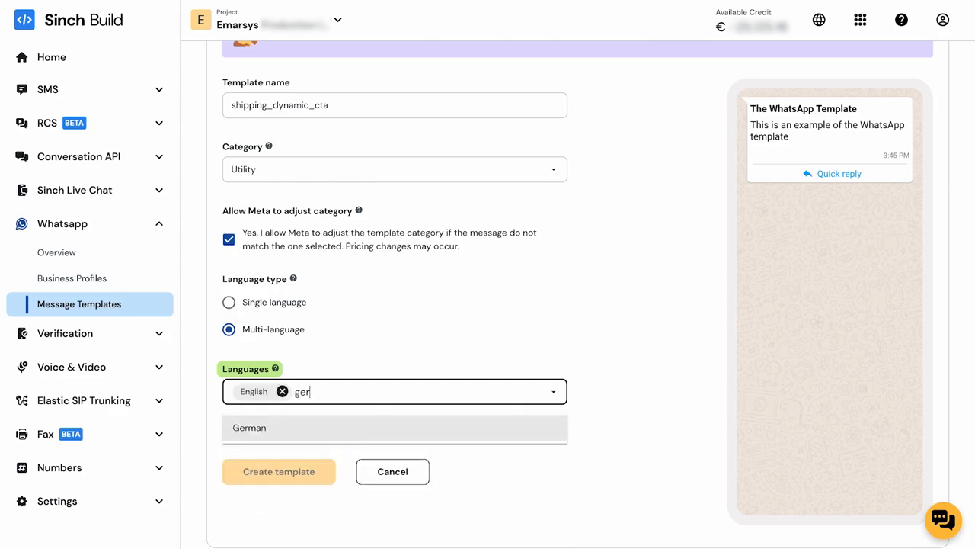
pyautogui.press('Return')
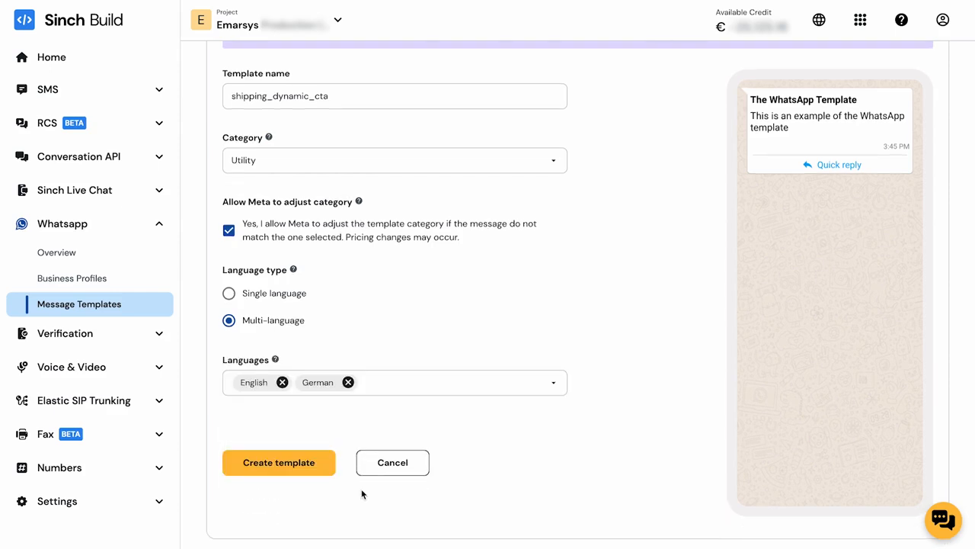
# Create the template and start editing its English translation.
pyautogui.click(323, 468)
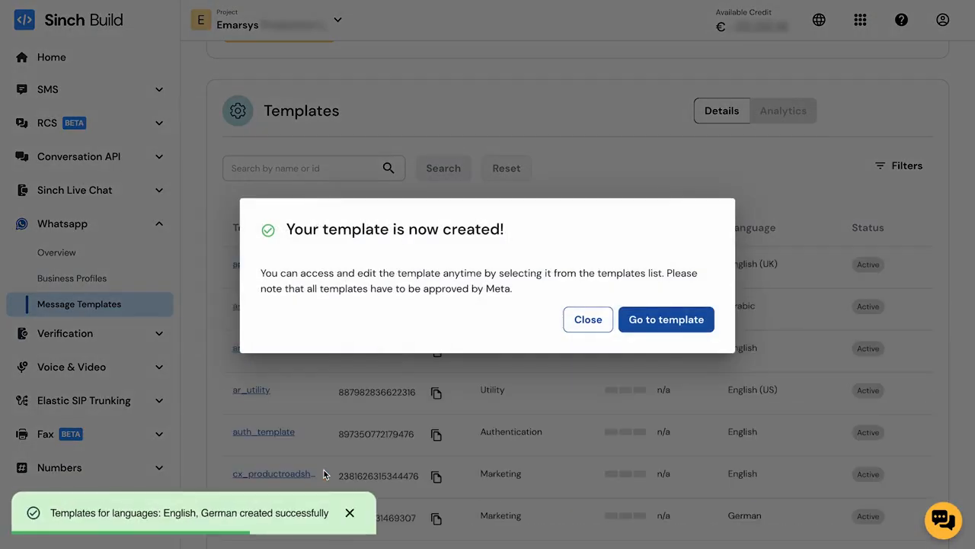
pyautogui.click(666, 320)
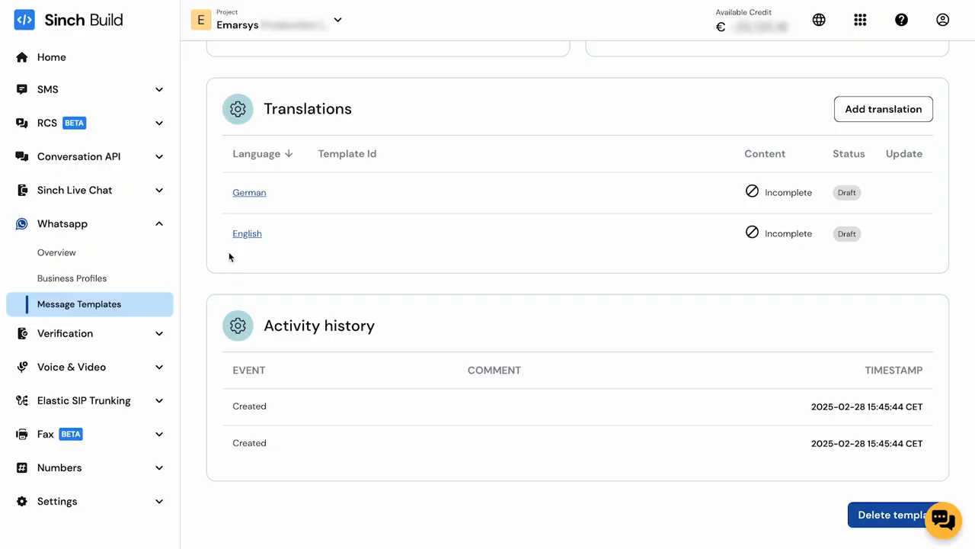
pyautogui.click(248, 234)
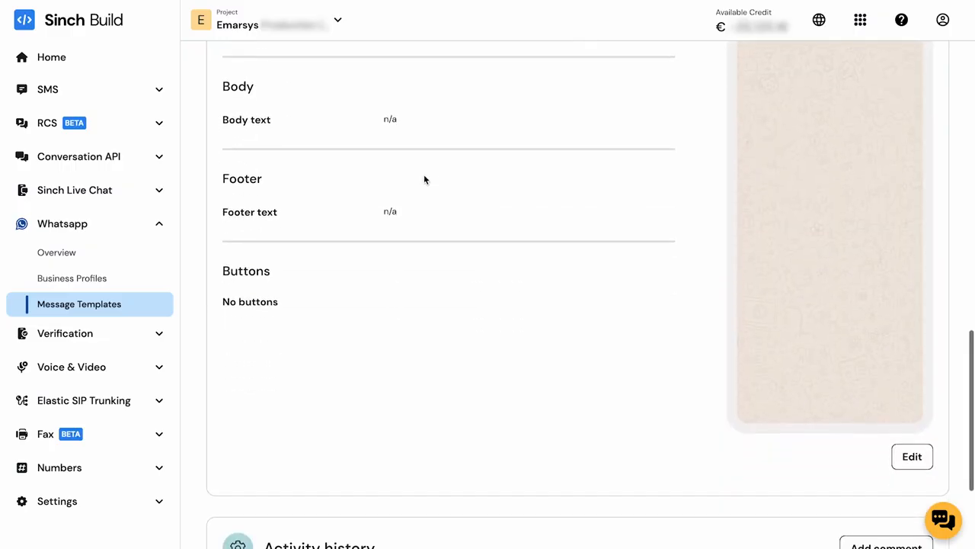
pyautogui.click(912, 457)
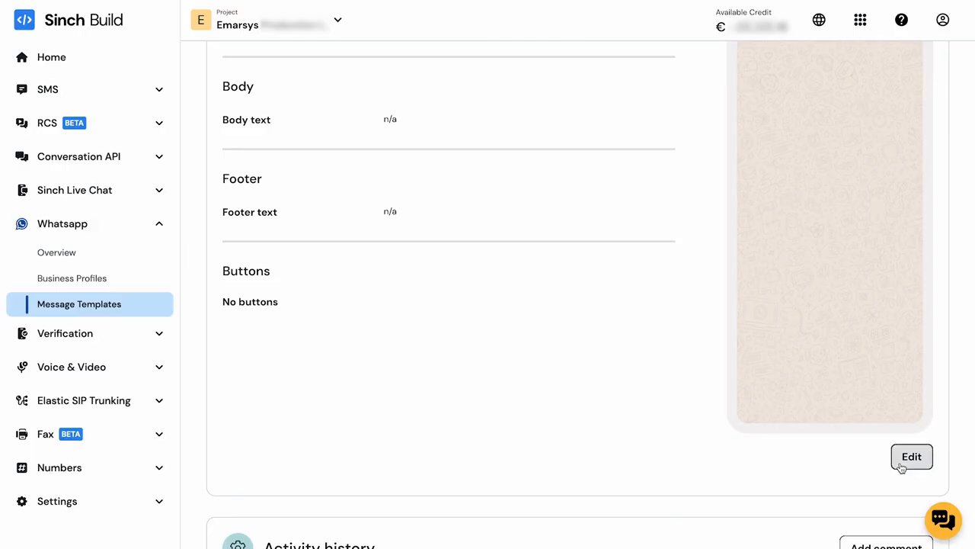
# Set the English translation's header type to None.
pyautogui.click(664, 206)
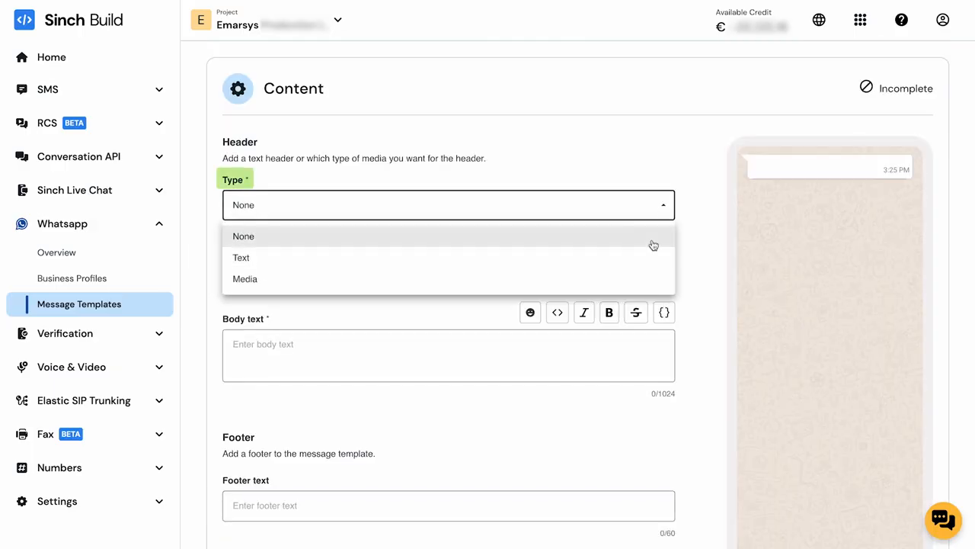
pyautogui.click(653, 258)
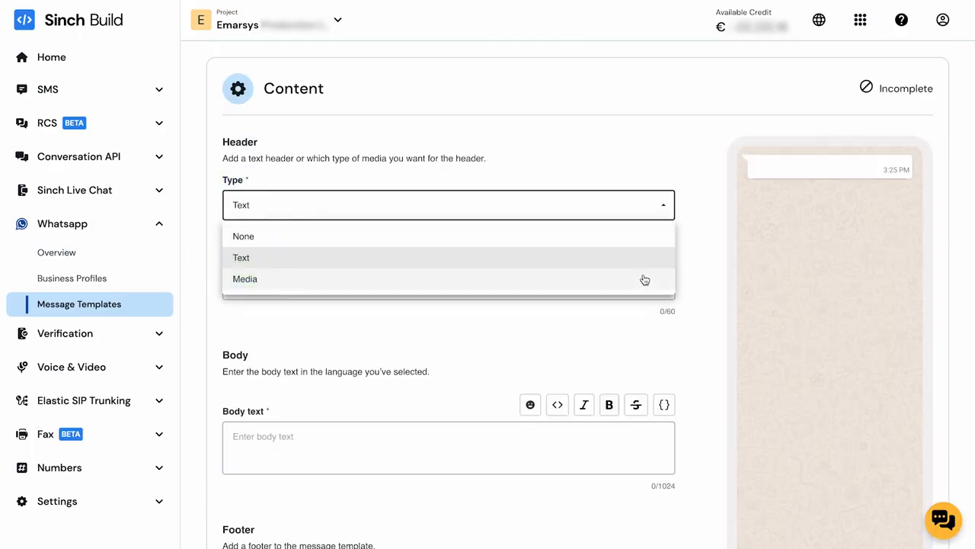
pyautogui.click(644, 280)
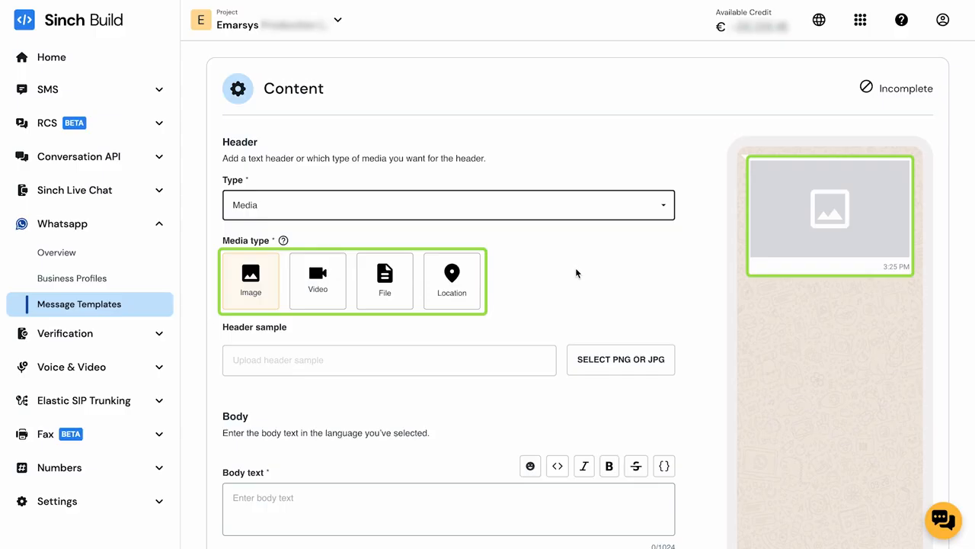
pyautogui.click(656, 212)
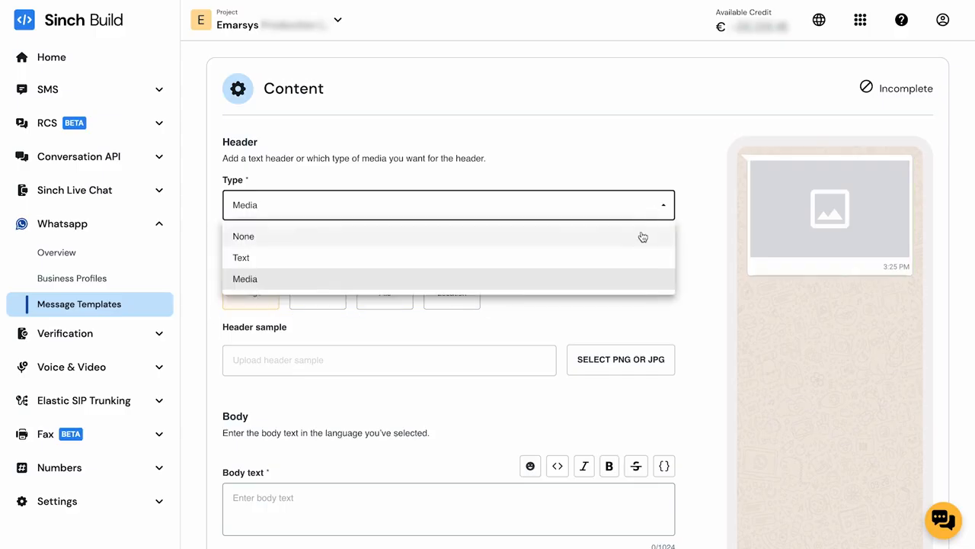
pyautogui.click(642, 235)
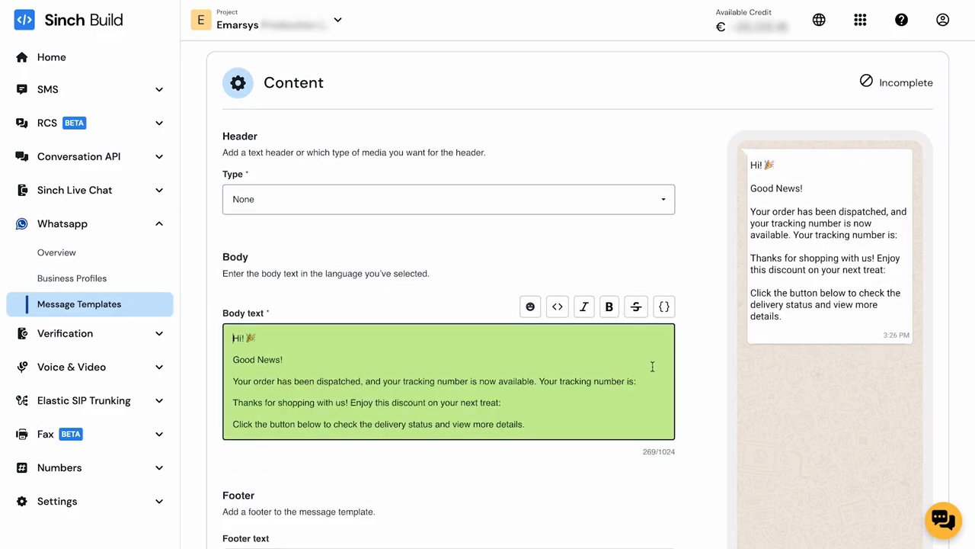
# Insert {{1}}, {{2}} and {{3}} placeholders for name, tracking number and discount in the body.
pyautogui.click(694, 364)
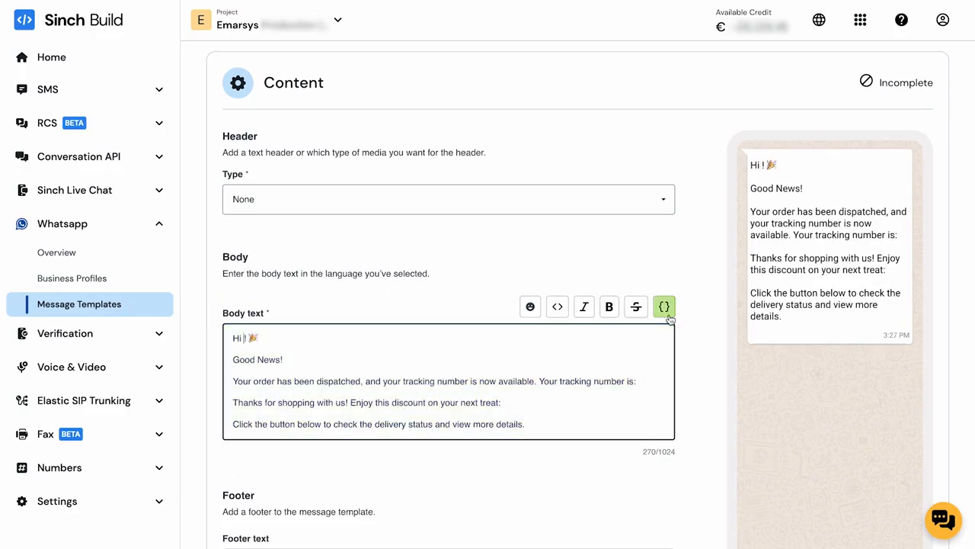
pyautogui.click(667, 315)
pyautogui.click(644, 381)
pyautogui.click(667, 312)
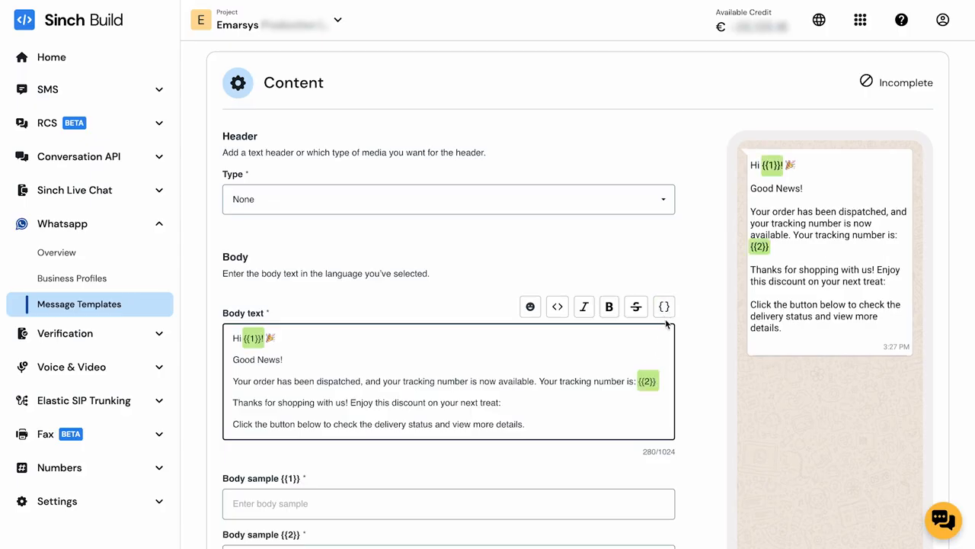
pyautogui.click(664, 306)
# Fill the body samples with a first name, a tracking number and ENJOY10.
pyautogui.write('Alice')
pyautogui.scroll(-2, 692, 496)
pyautogui.click(594, 474)
pyautogui.write('YU01234567')
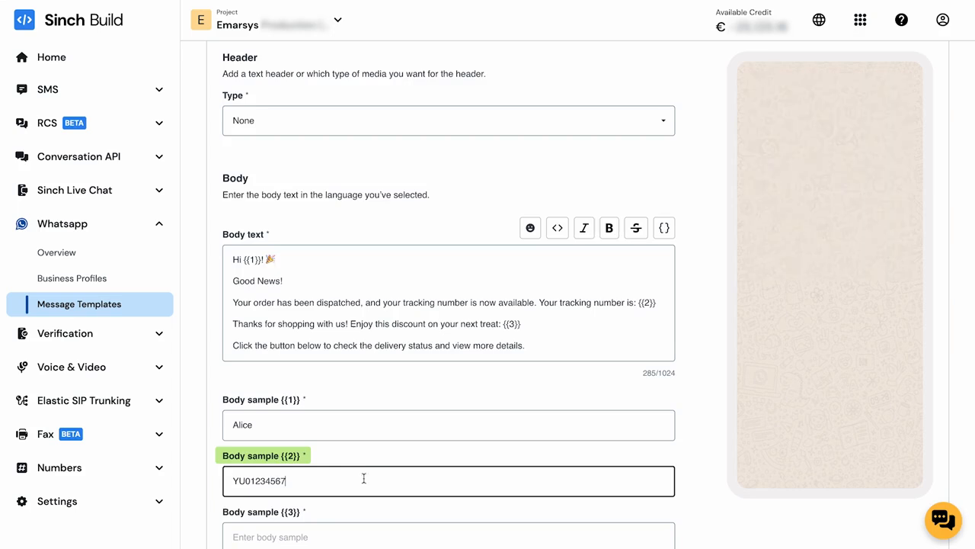
pyautogui.scroll(-2, 696, 476)
pyautogui.scroll(-2, 696, 476)
pyautogui.click(359, 368)
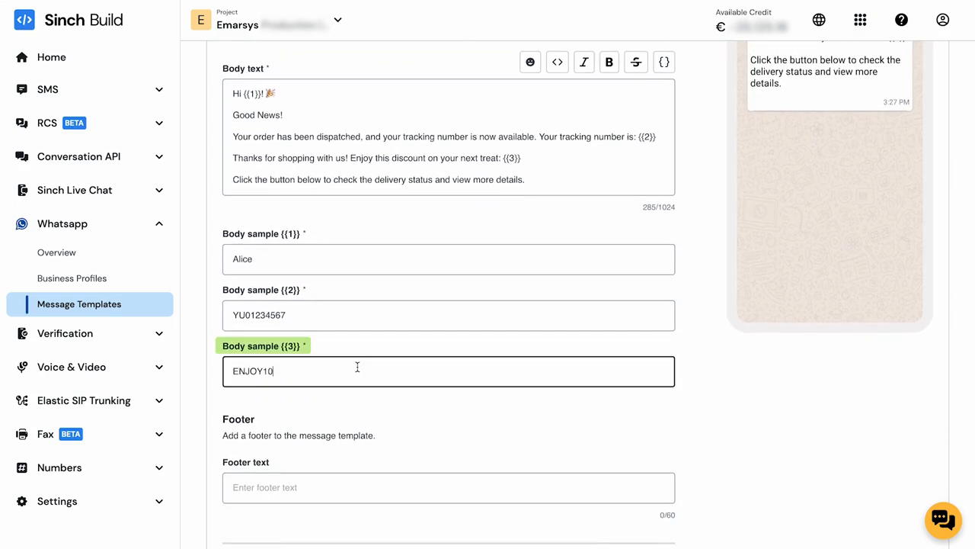
pyautogui.write('ENJOY10')
pyautogui.scroll(-2, 709, 377)
pyautogui.scroll(-2, 710, 377)
# Add a Visit website call-to-action button labelled 'Track your order'.
pyautogui.click(509, 402)
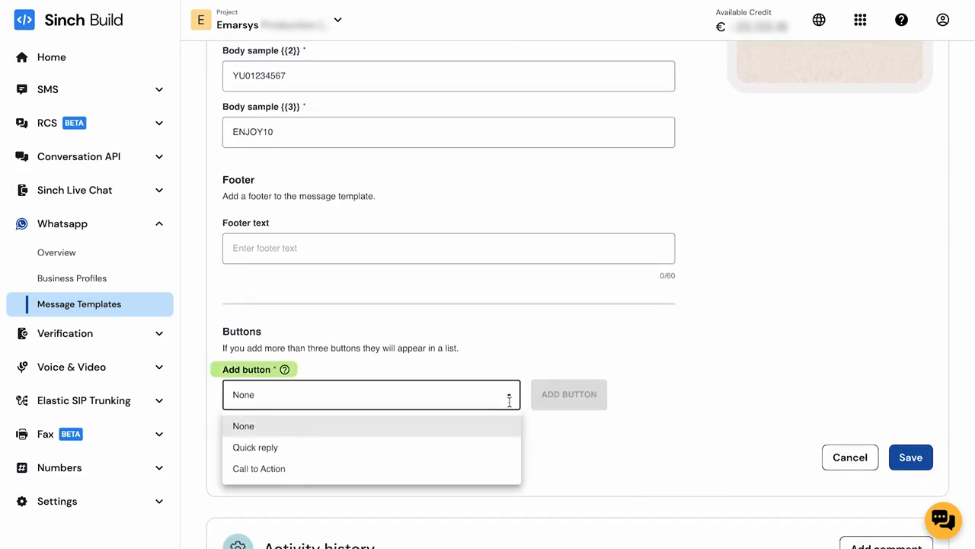
pyautogui.click(505, 467)
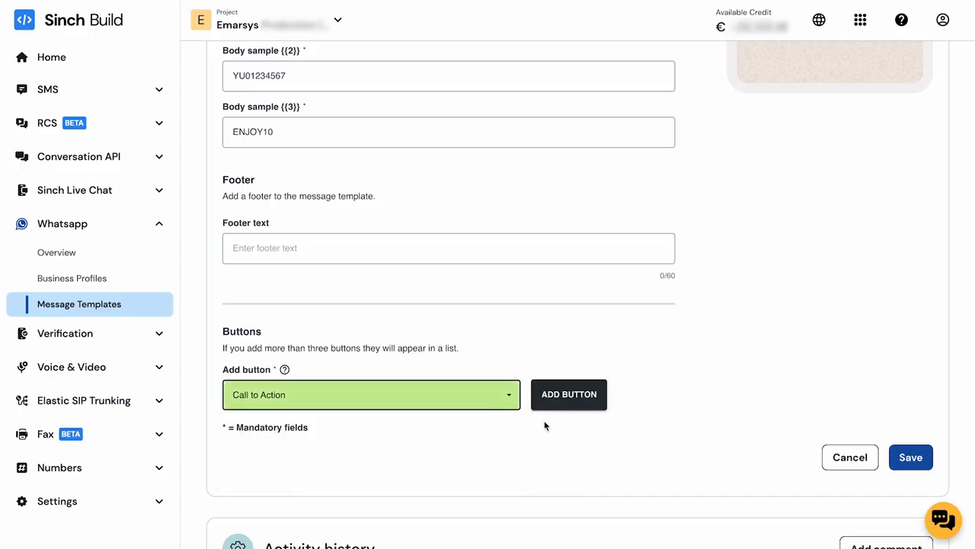
pyautogui.click(547, 412)
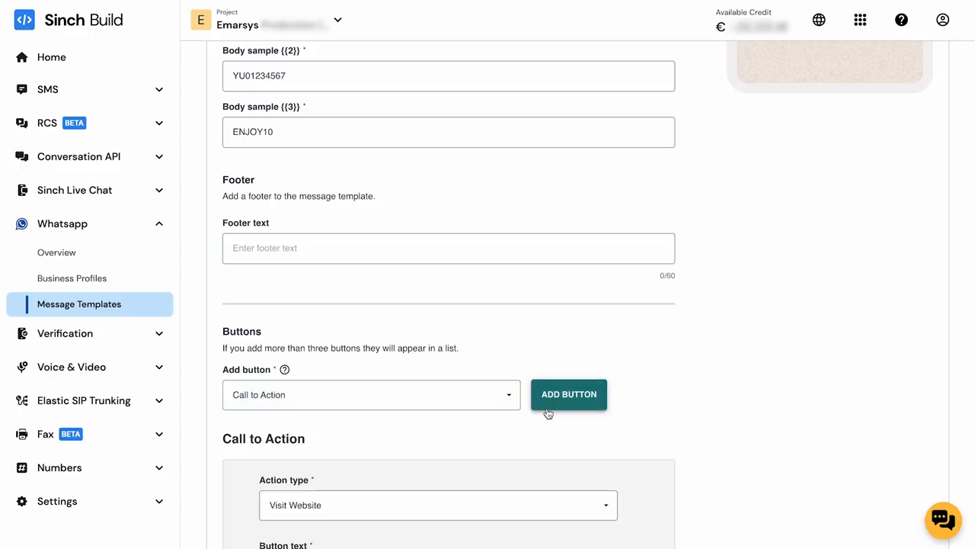
pyautogui.scroll(-2, 732, 440)
pyautogui.scroll(-2, 729, 442)
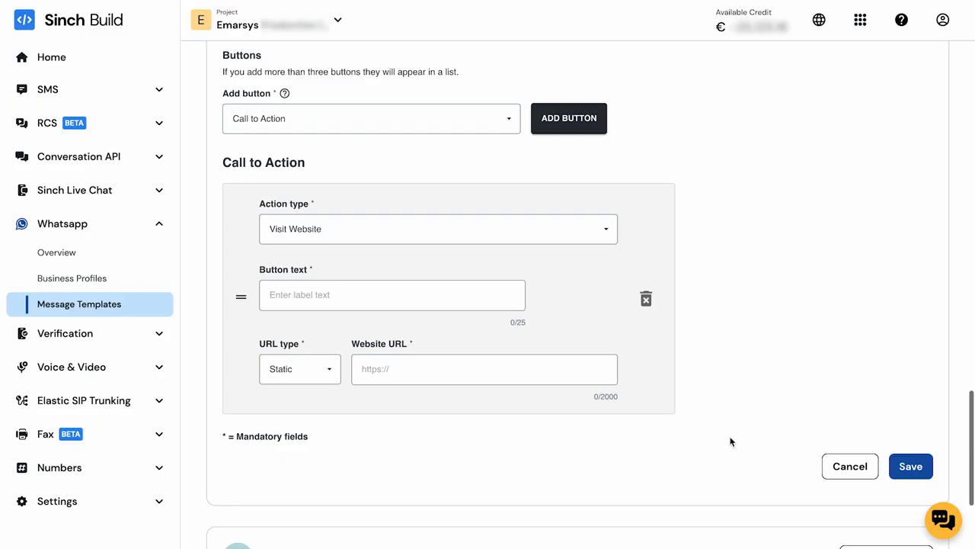
pyautogui.click(608, 239)
pyautogui.click(602, 283)
pyautogui.click(423, 286)
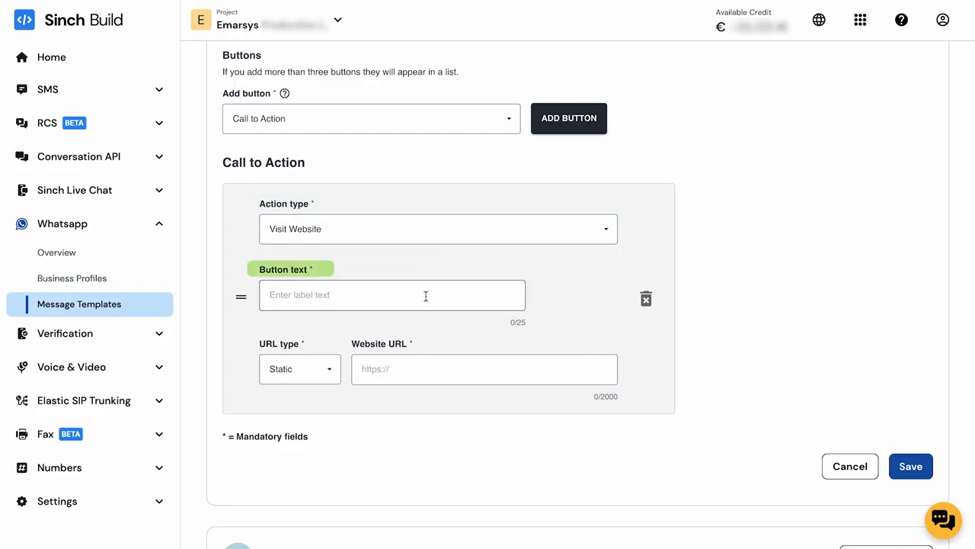
pyautogui.write('Track your order')
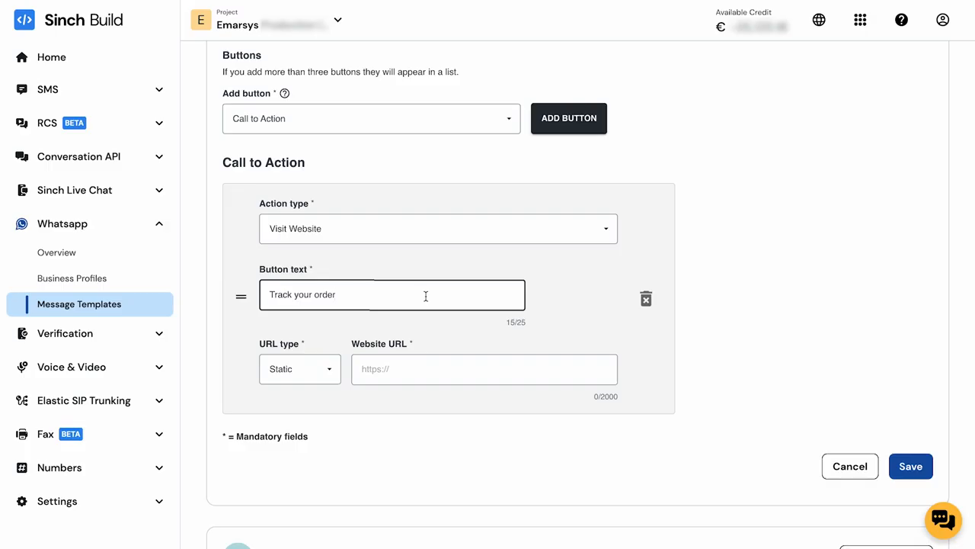
pyautogui.click(336, 371)
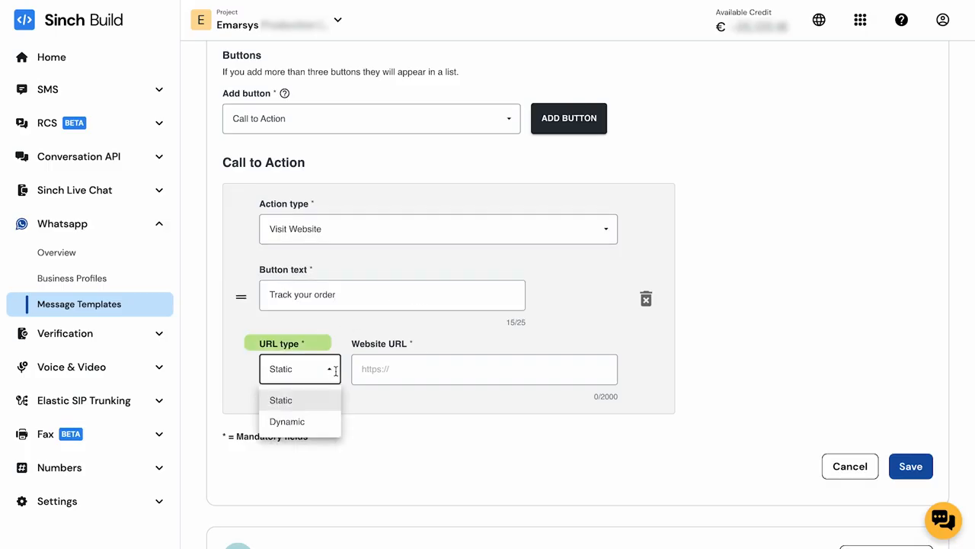
pyautogui.click(327, 421)
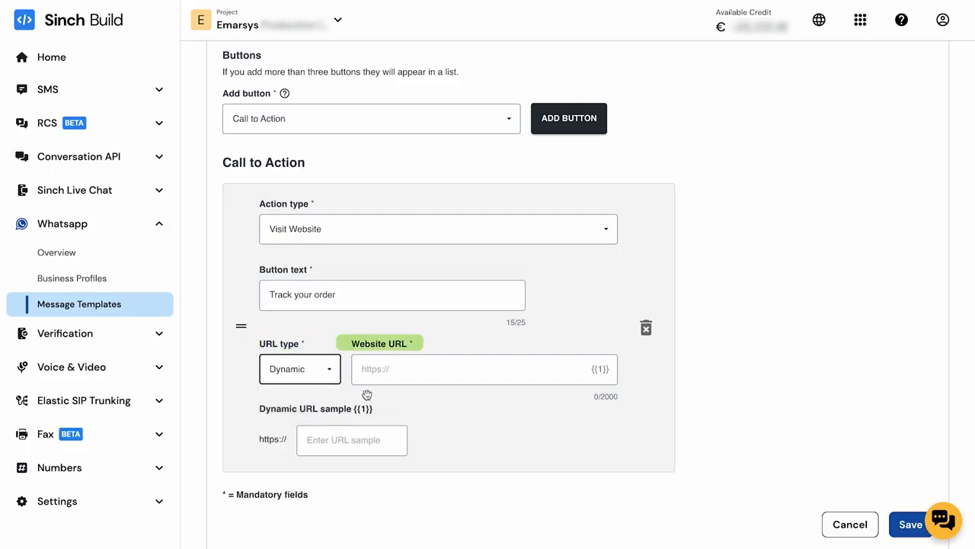
pyautogui.click(415, 369)
pyautogui.write('https://track-your-package.com/')
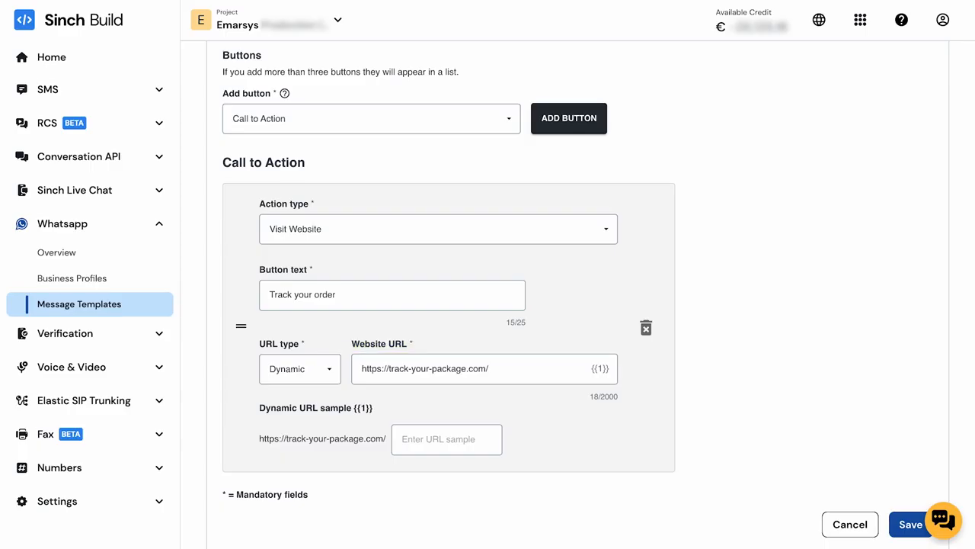
pyautogui.click(446, 437)
pyautogui.write('shipping-status')
pyautogui.click(538, 455)
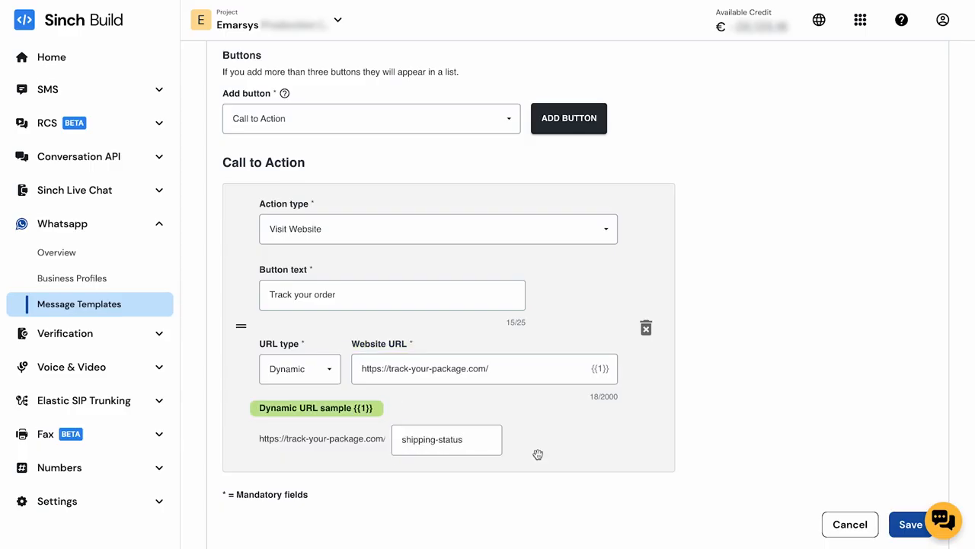
pyautogui.scroll(-1, 901, 526)
pyautogui.click(901, 521)
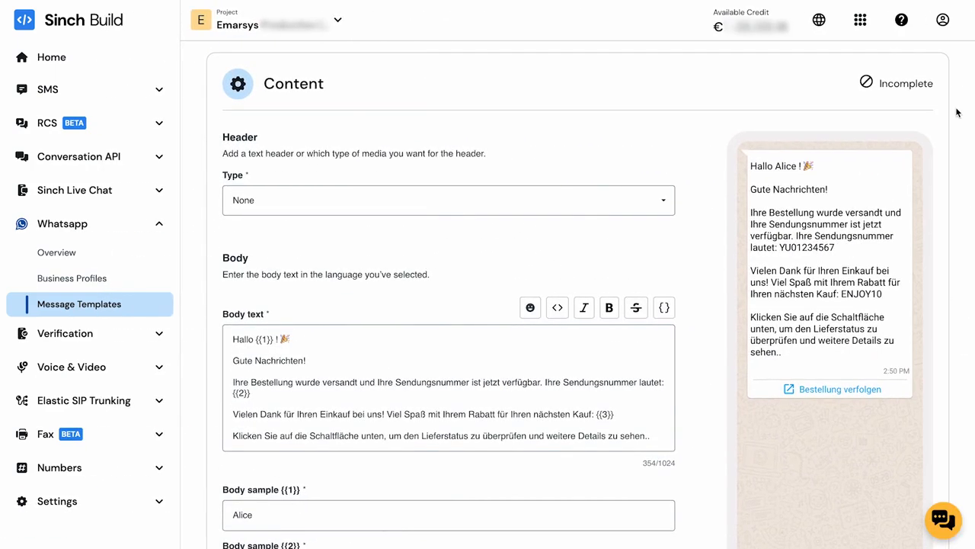
# Submit shipping_dynamic_cta for review with both the English and German translations selected.
pyautogui.scroll(-5, 956, 112)
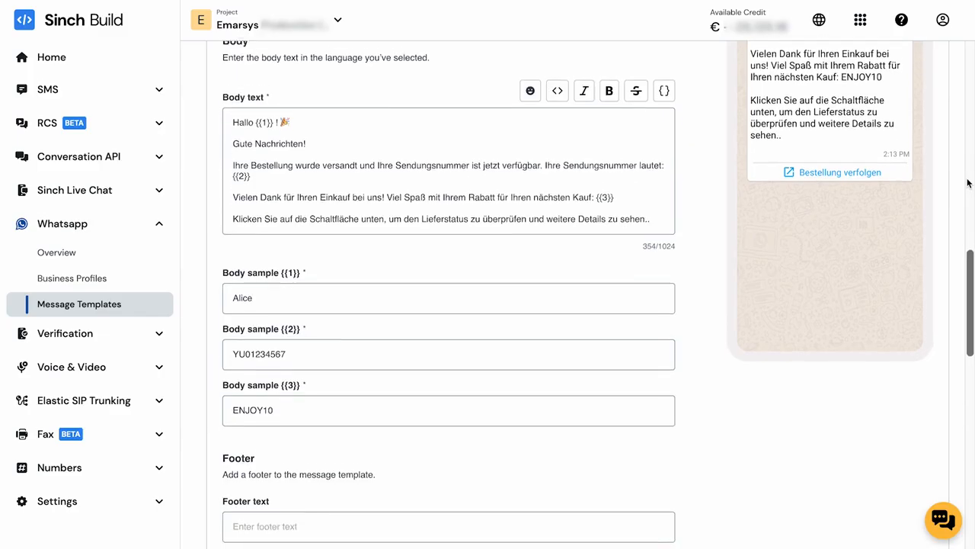
pyautogui.scroll(-5, 967, 183)
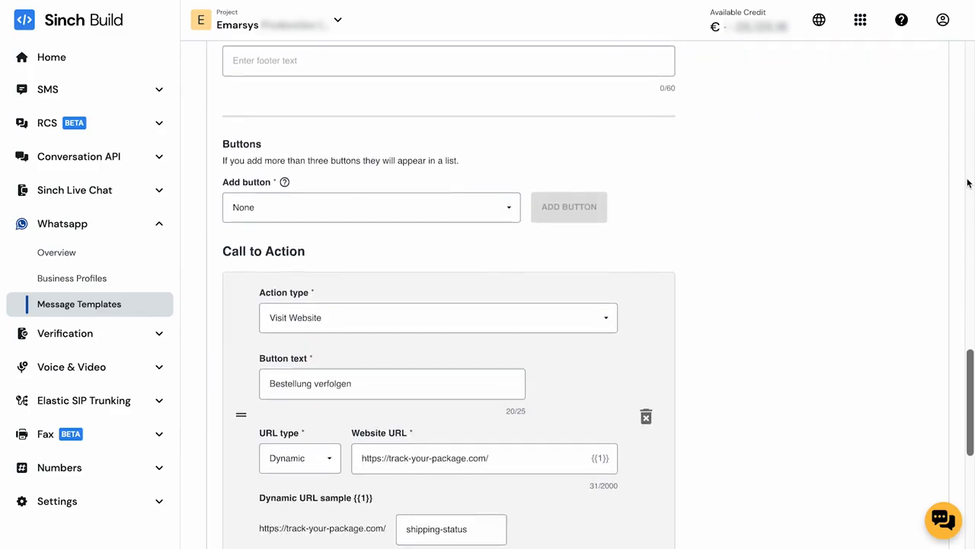
pyautogui.scroll(-2, 968, 182)
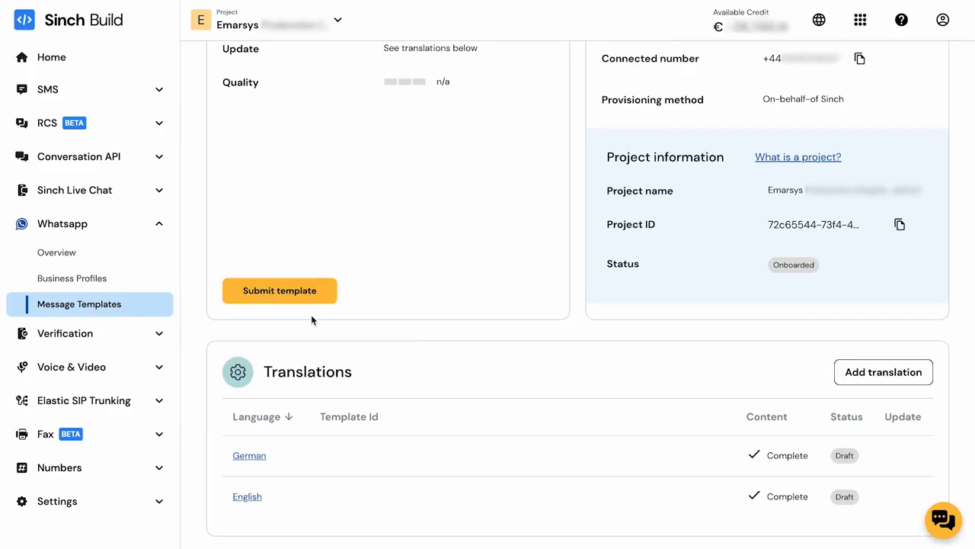
pyautogui.click(315, 292)
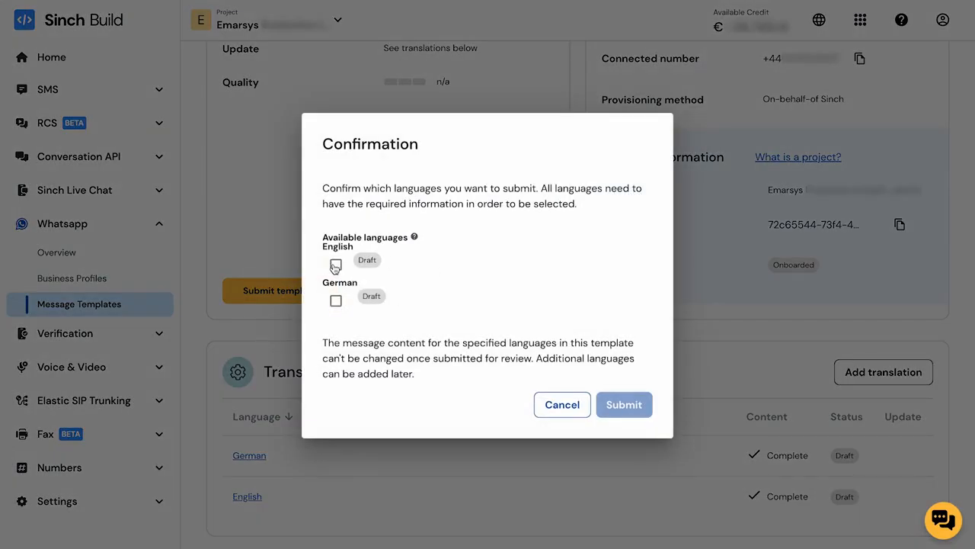
pyautogui.click(335, 264)
pyautogui.click(335, 301)
pyautogui.click(624, 404)
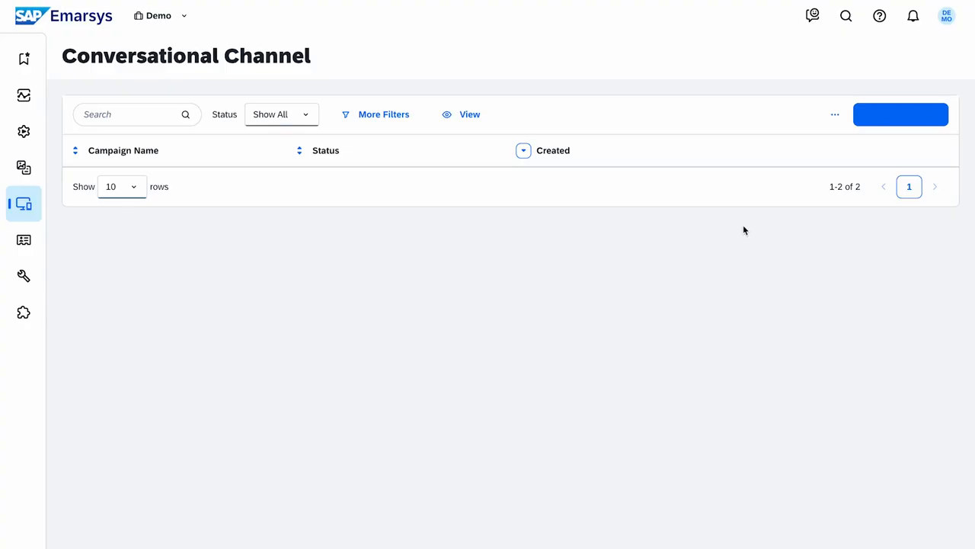
# Create a WhatsApp campaign named 'Quick Shipping Connect' and continue to Content Creation.
pyautogui.click(877, 120)
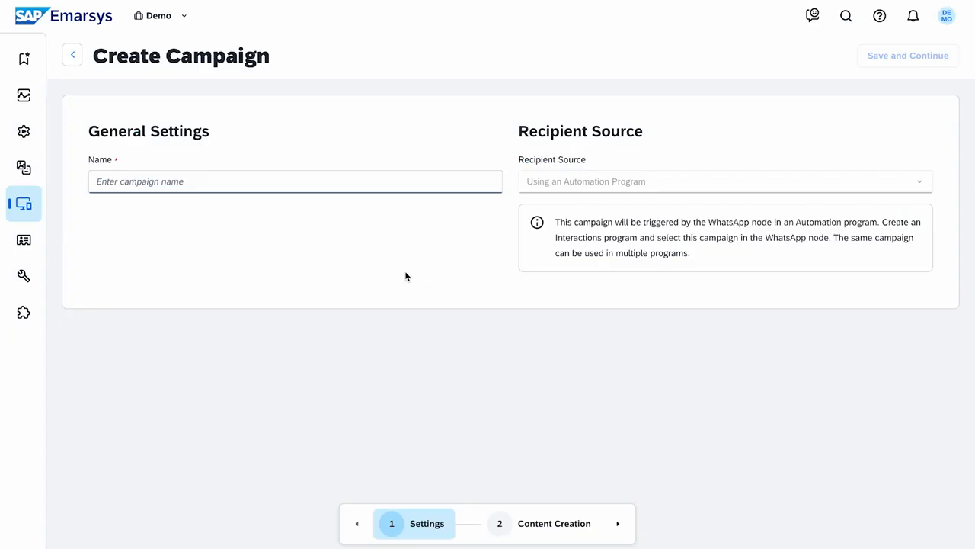
pyautogui.click(376, 189)
pyautogui.write('Quick Shipping Connect')
pyautogui.click(317, 220)
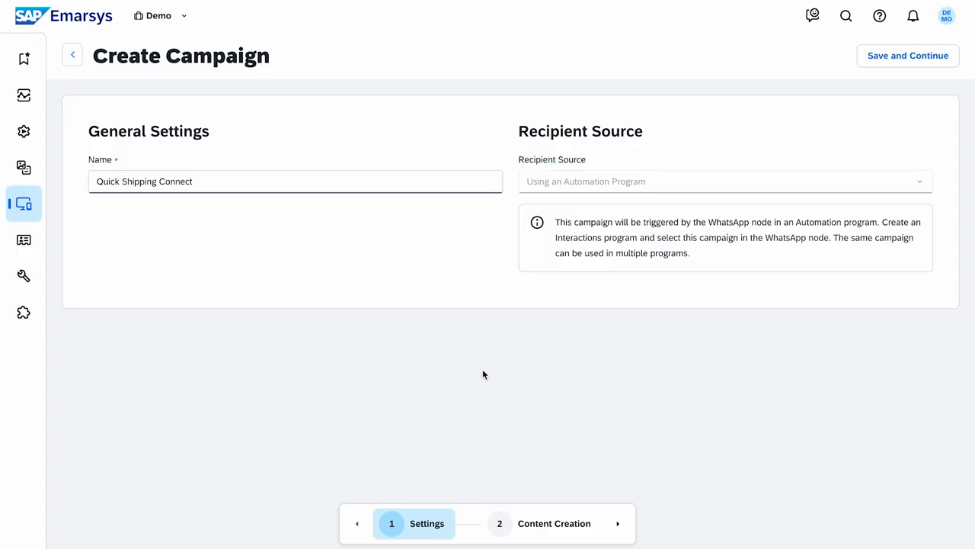
pyautogui.click(599, 537)
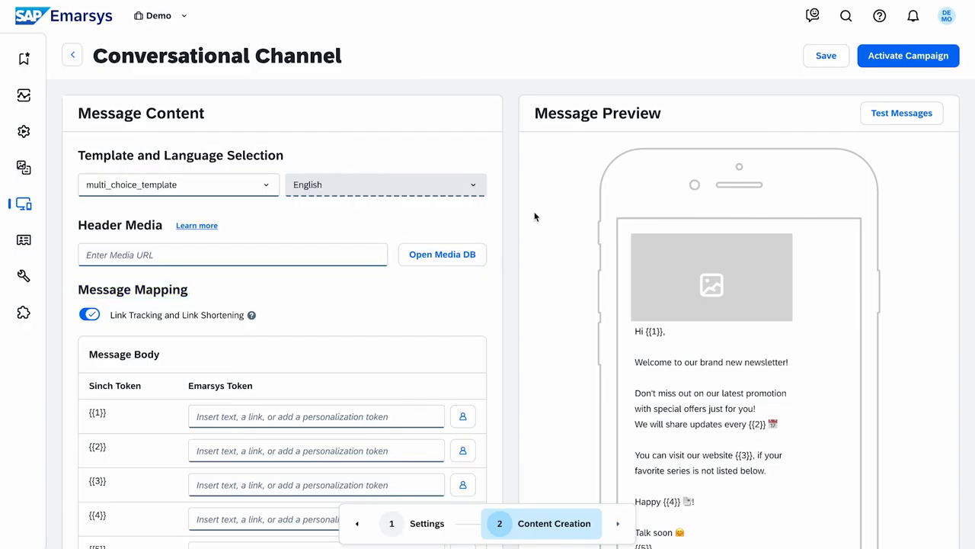
pyautogui.scroll(-3, 534, 215)
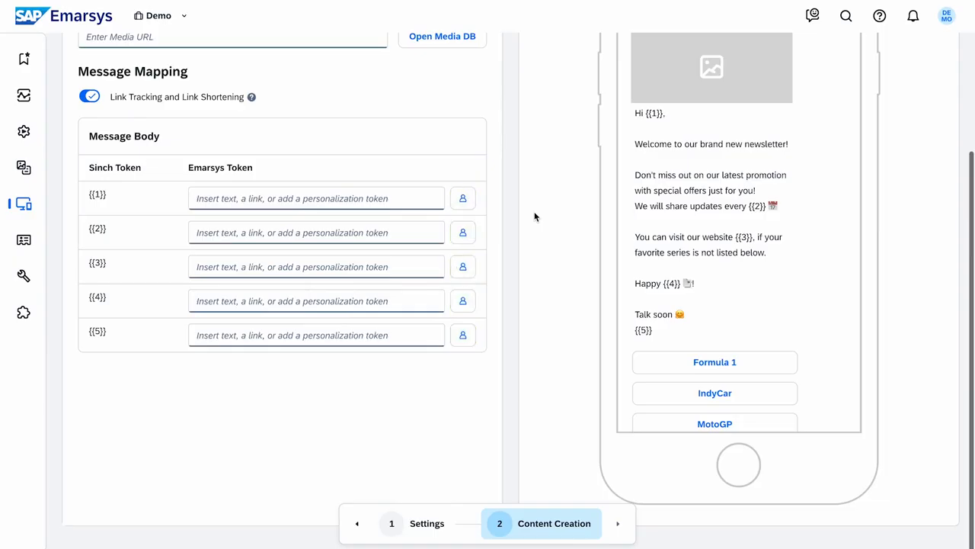
pyautogui.scroll(3, 534, 217)
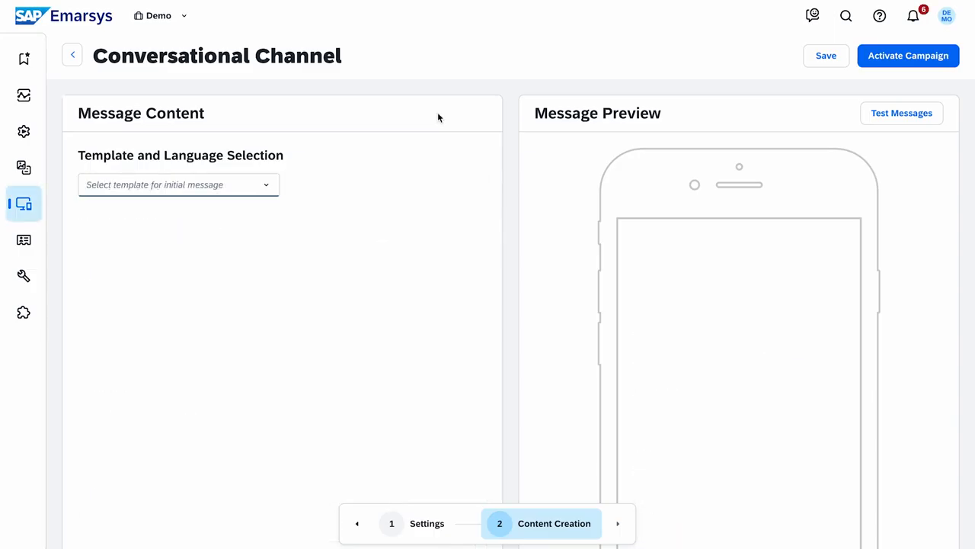
# Select the shipping_dynamic_cta template and turn on link tracking.
pyautogui.click(270, 185)
pyautogui.write('shi')
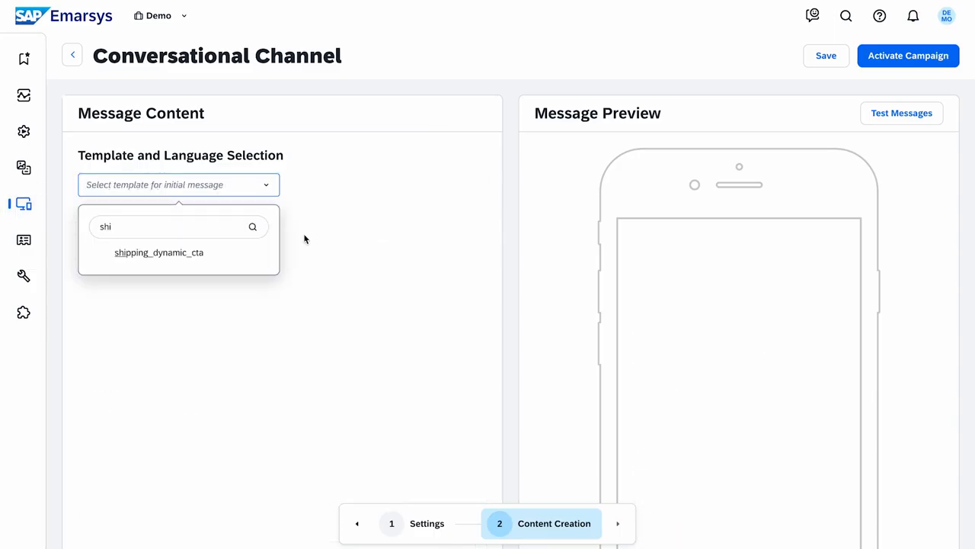
pyautogui.click(232, 253)
pyautogui.click(91, 253)
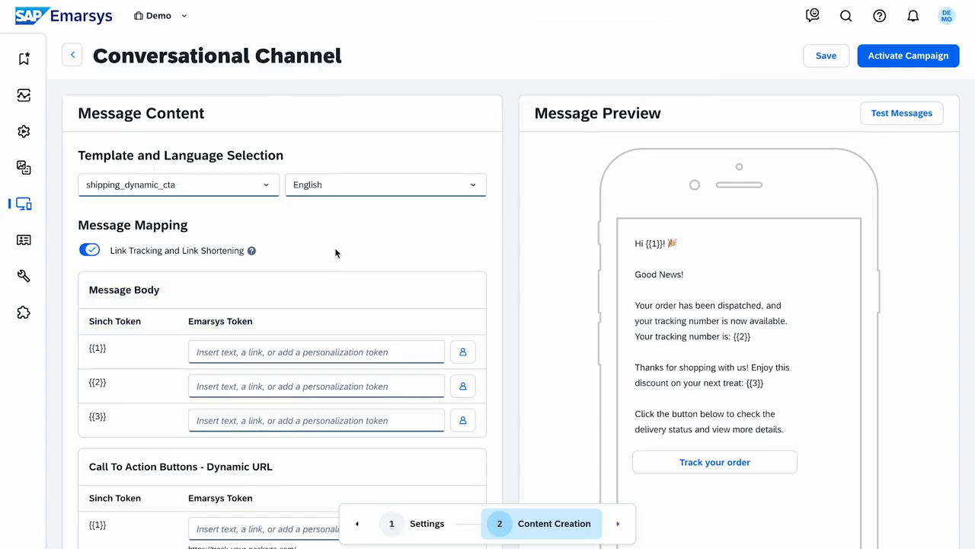
# Map placeholders {{1}}, {{2}} and {{3}} to First Name, trackID and Voucher_code.
pyautogui.click(463, 351)
pyautogui.write('fi')
pyautogui.click(494, 285)
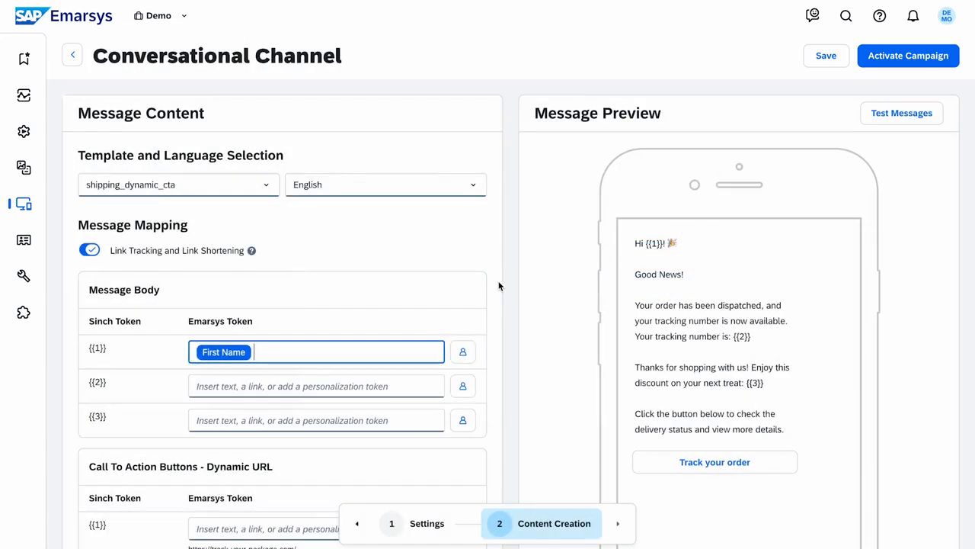
pyautogui.click(471, 387)
pyautogui.write('tr')
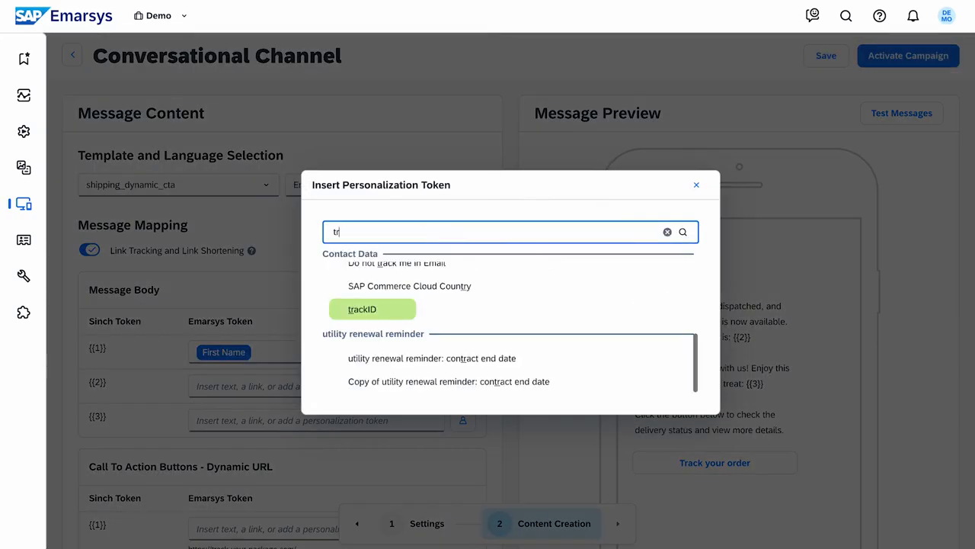
pyautogui.click(488, 309)
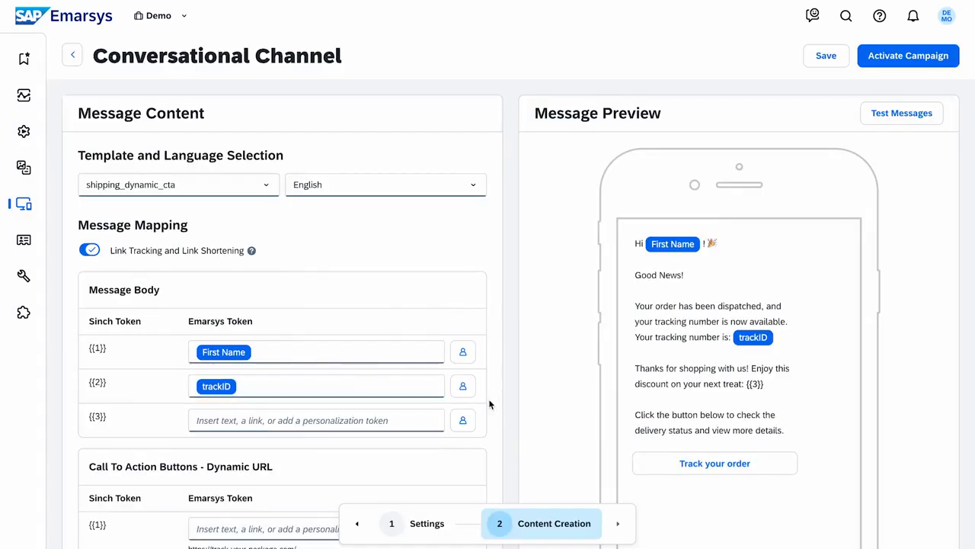
pyautogui.click(472, 420)
pyautogui.click(450, 387)
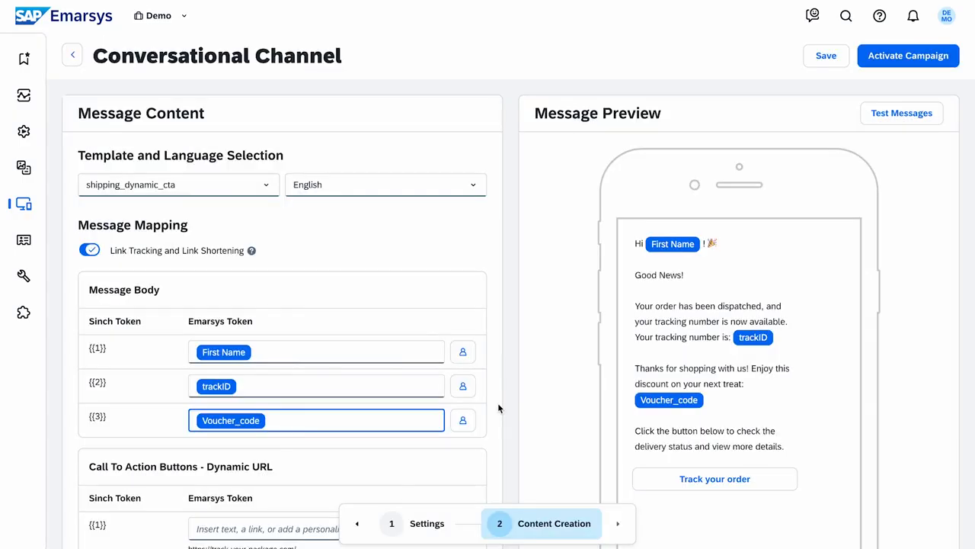
# Set the button's dynamic link to shipping-status/ followed by the trackID token.
pyautogui.scroll(-2, 497, 403)
pyautogui.scroll(-1, 497, 409)
pyautogui.click(418, 410)
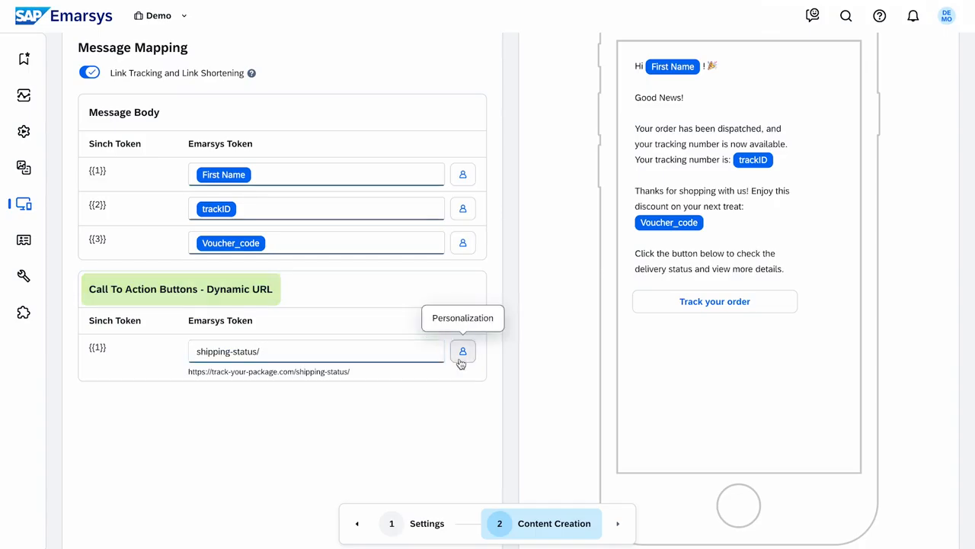
pyautogui.click(460, 359)
pyautogui.click(398, 335)
# Preview the German version of the message.
pyautogui.scroll(5, 508, 342)
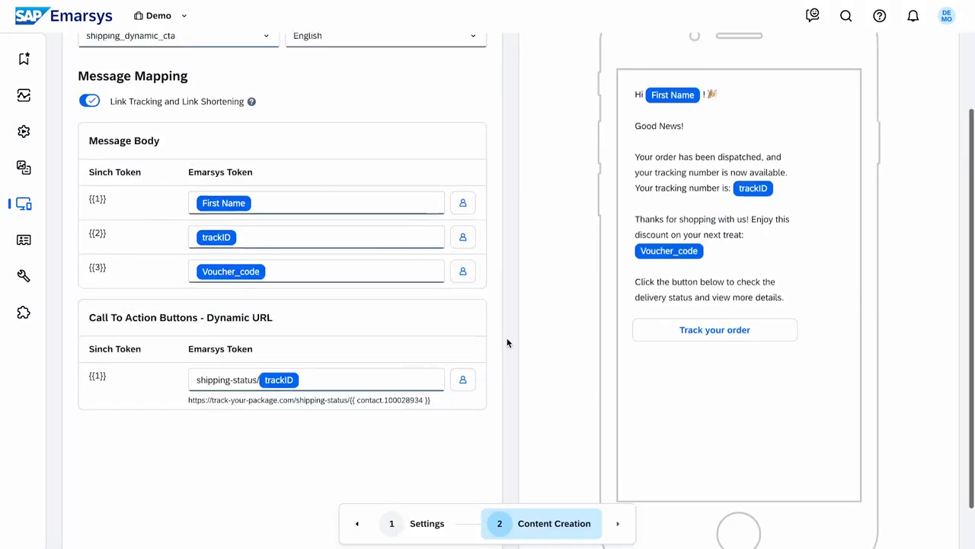
pyautogui.click(457, 185)
pyautogui.click(454, 228)
pyautogui.scroll(-3, 507, 193)
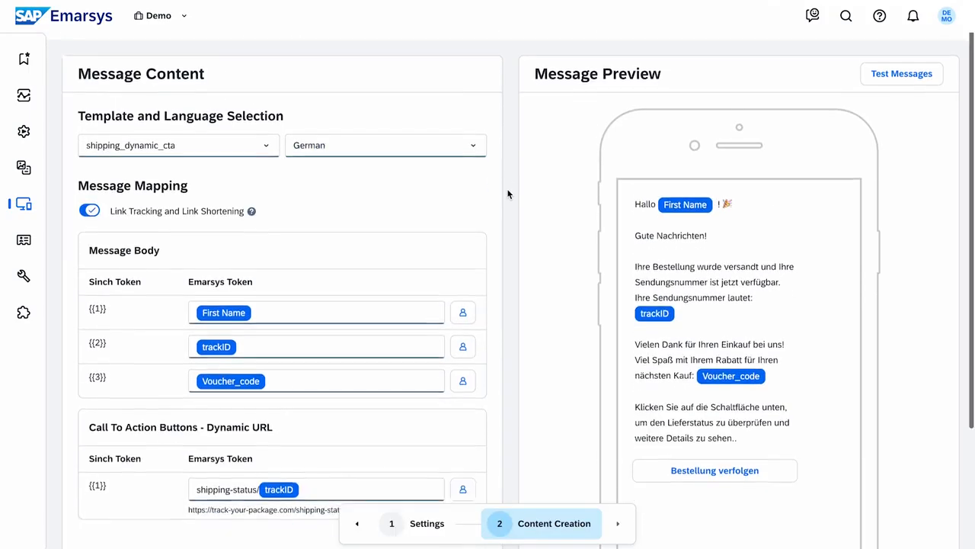
pyautogui.scroll(3, 507, 193)
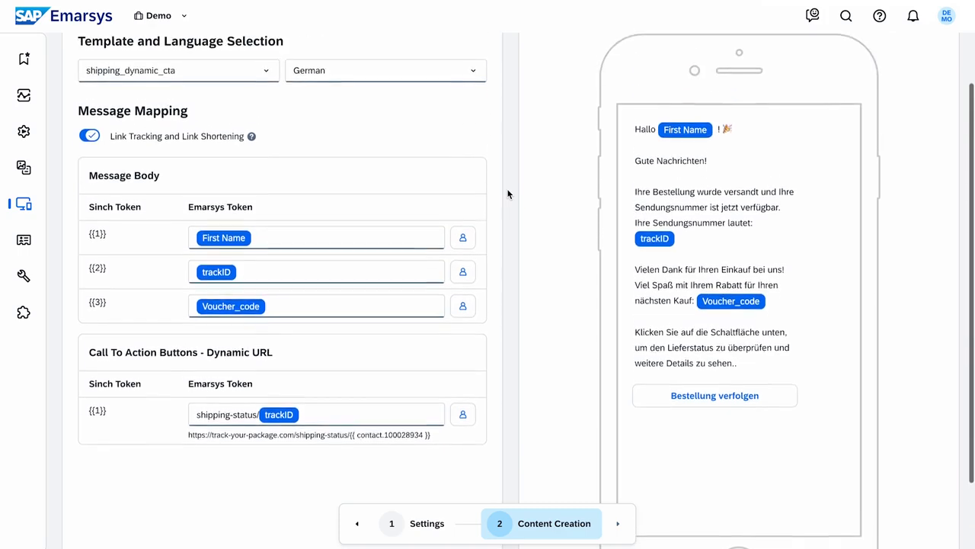
# Switch the preview back to English, send a test to a contact's e-mail, and activate.
pyautogui.click(481, 189)
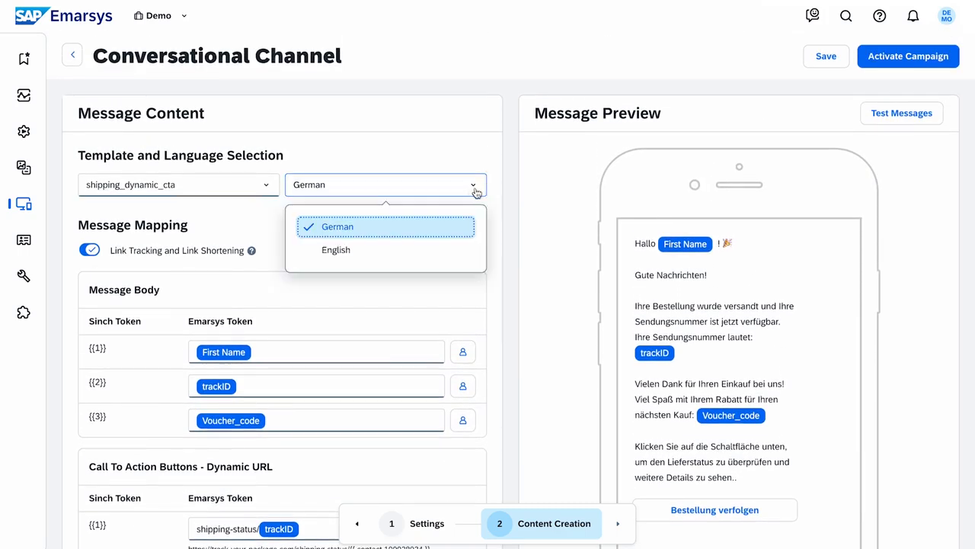
pyautogui.click(441, 248)
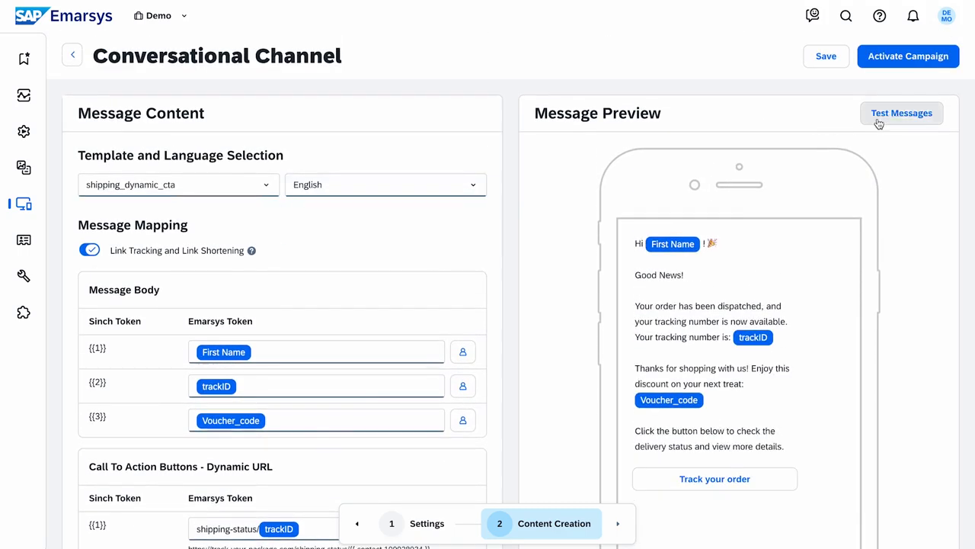
pyautogui.click(880, 120)
pyautogui.write('janedoe@example.com')
pyautogui.click(561, 378)
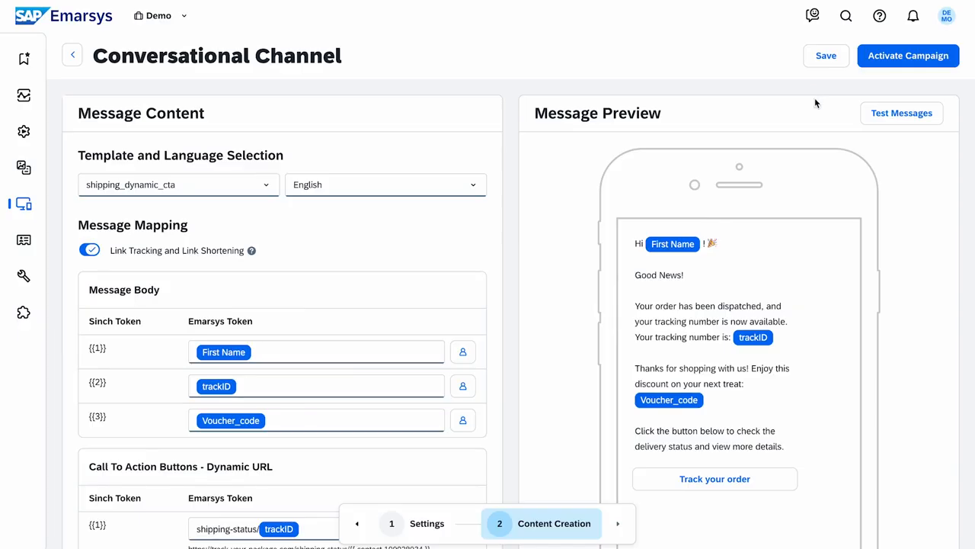
pyautogui.click(908, 56)
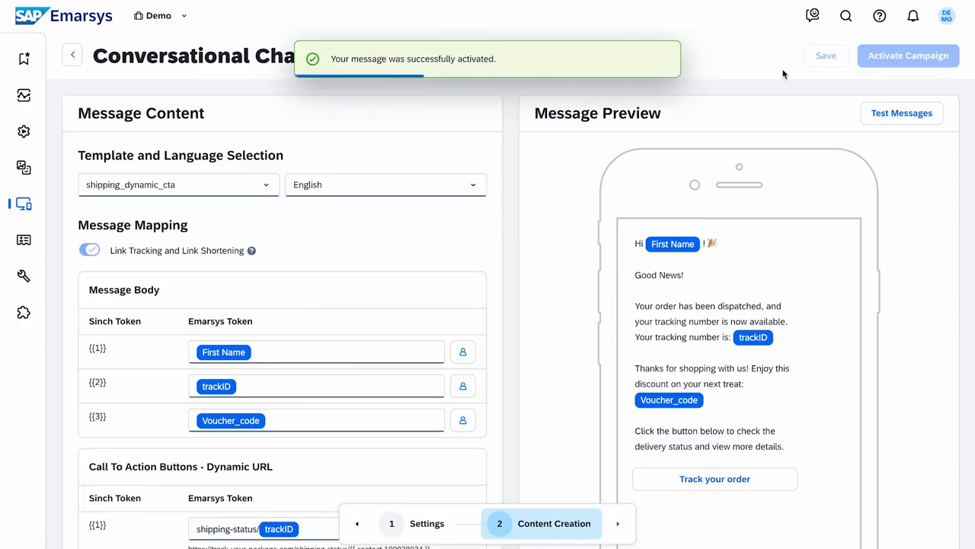
# Open Delivery Update Omnichannel and set its Decision Splitter segment to WhatsApp Opt-in.
pyautogui.moveTo(145, 137)
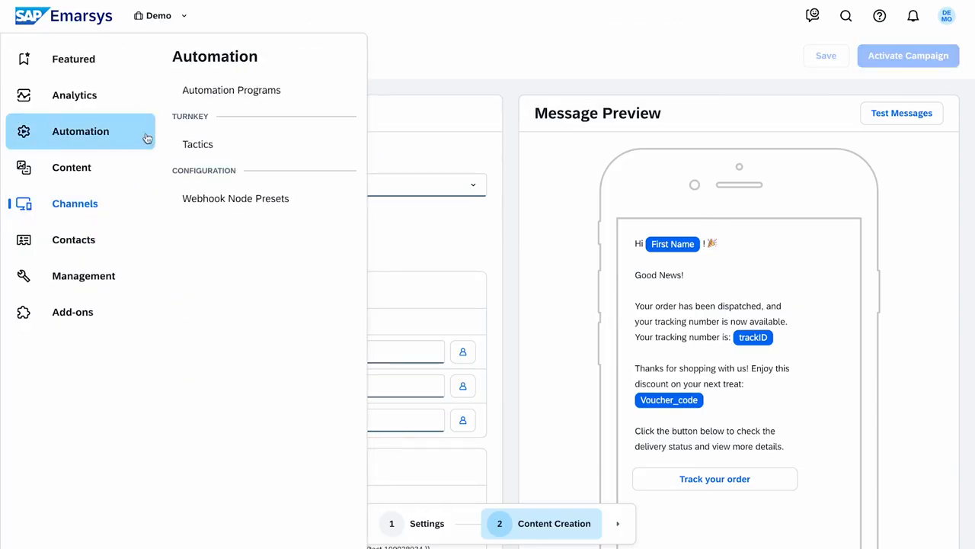
pyautogui.click(322, 94)
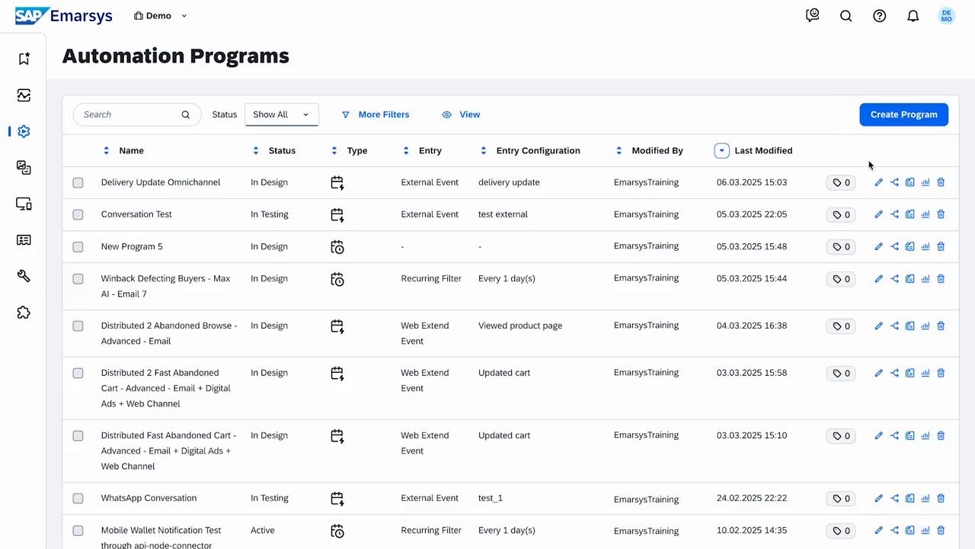
pyautogui.click(878, 182)
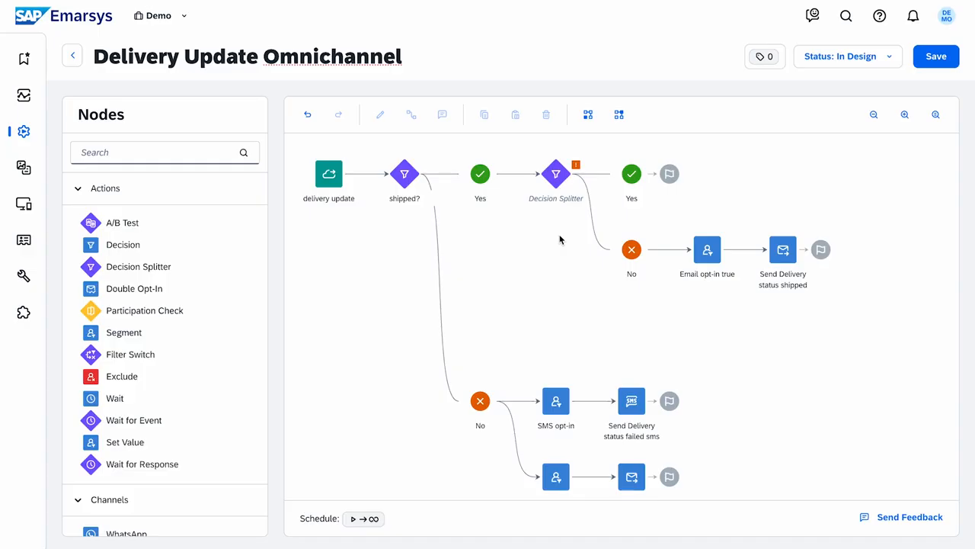
pyautogui.doubleClick(556, 173)
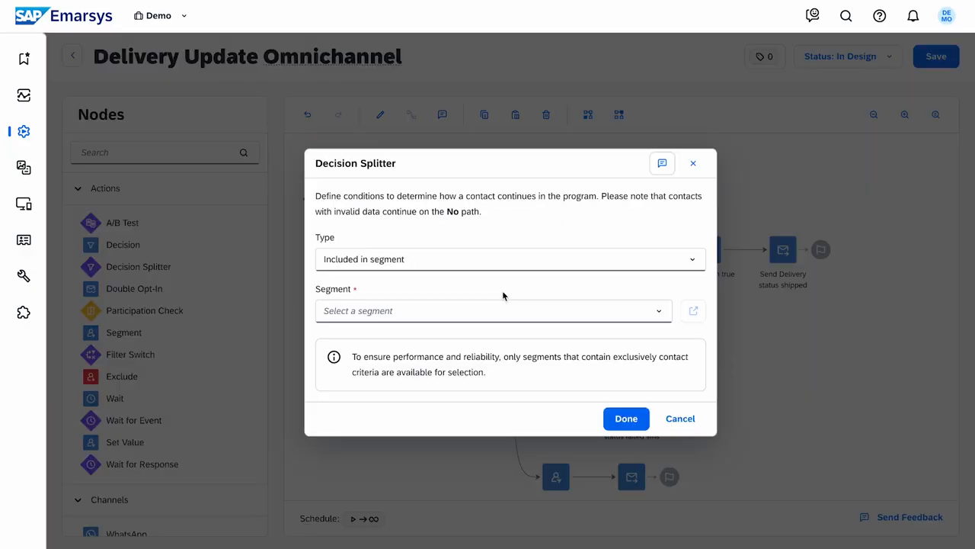
pyautogui.click(657, 311)
pyautogui.write('whats')
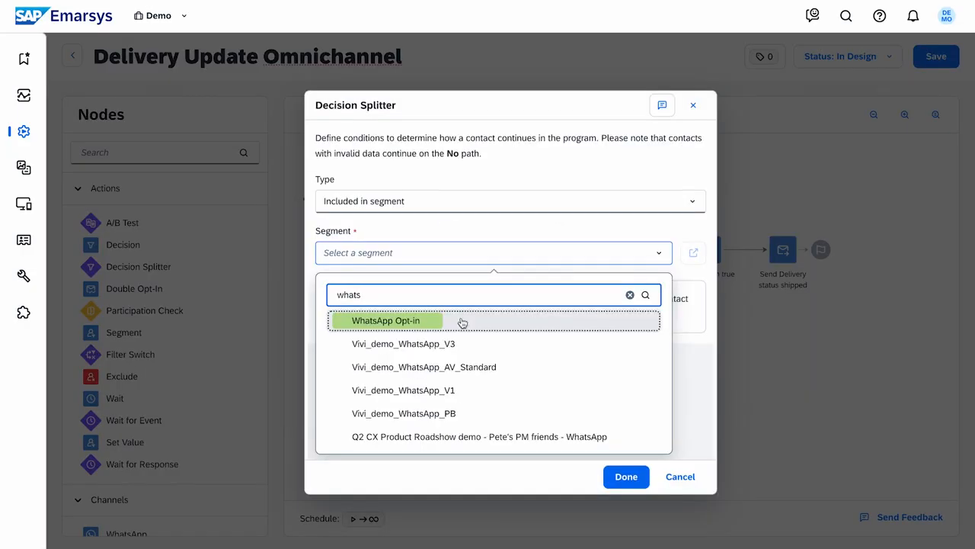
pyautogui.click(466, 324)
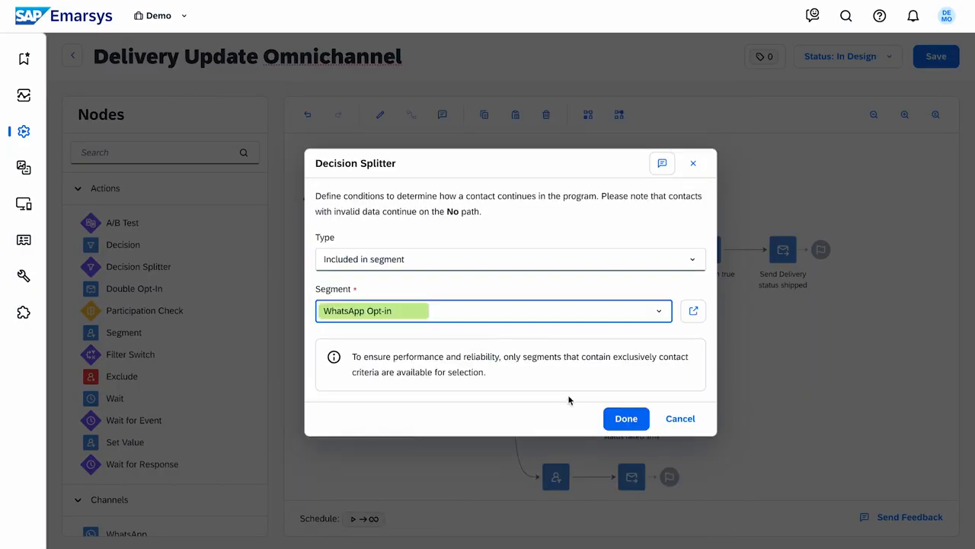
pyautogui.click(626, 418)
# Add a WhatsApp node after the upper Yes branch using the Quick Shipping Connect template.
pyautogui.scroll(-4, 236, 383)
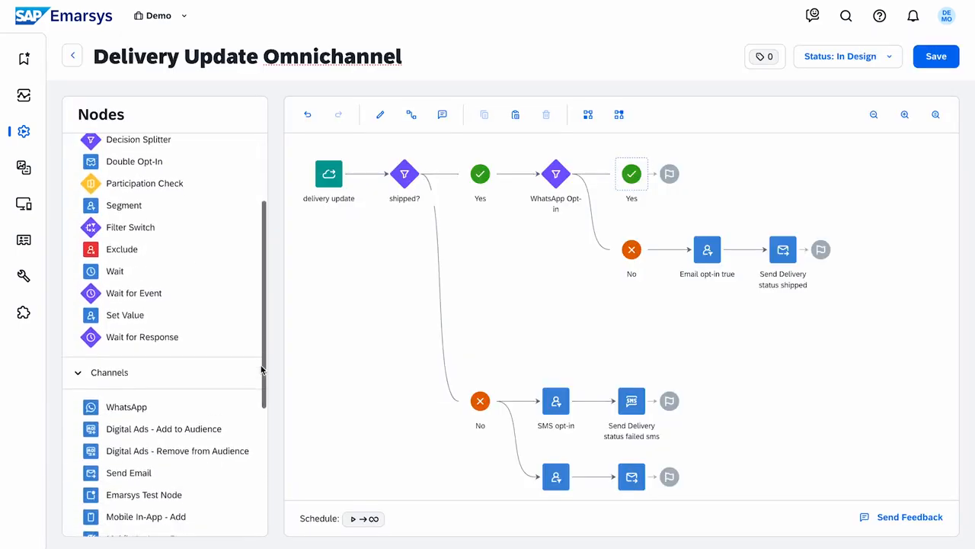
pyautogui.moveTo(214, 399); pyautogui.dragTo(707, 174)
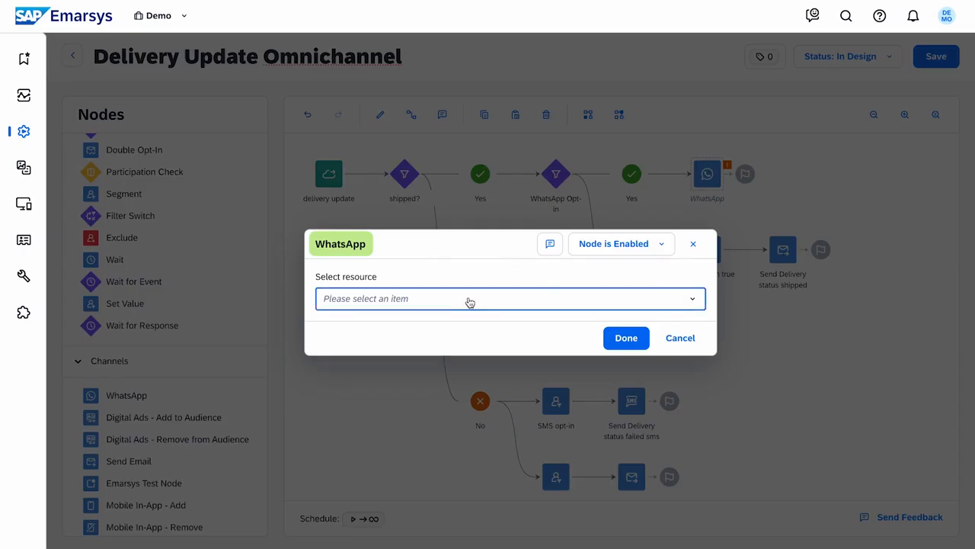
pyautogui.click(467, 300)
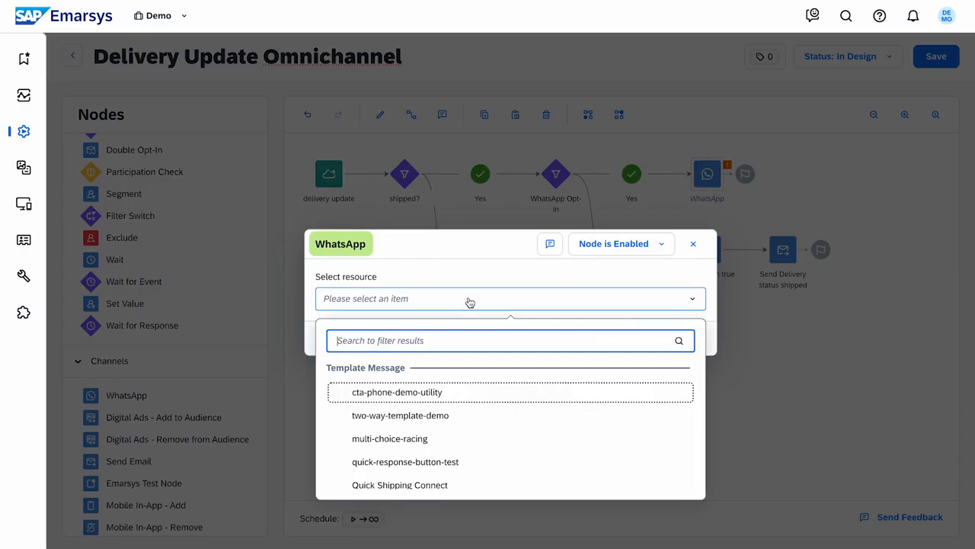
pyautogui.click(492, 485)
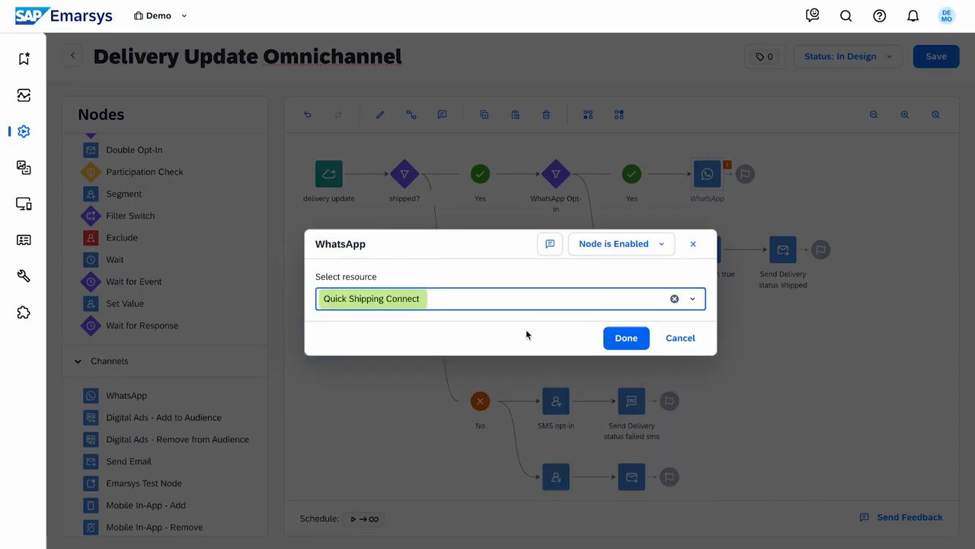
pyautogui.click(610, 337)
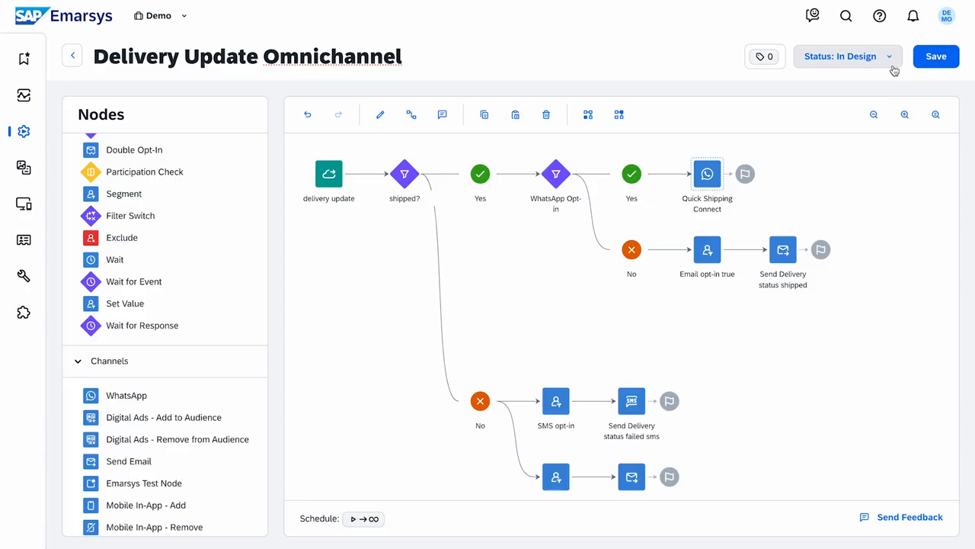
# Activate the Delivery Update Omnichannel program from its Status menu and confirm.
pyautogui.click(894, 70)
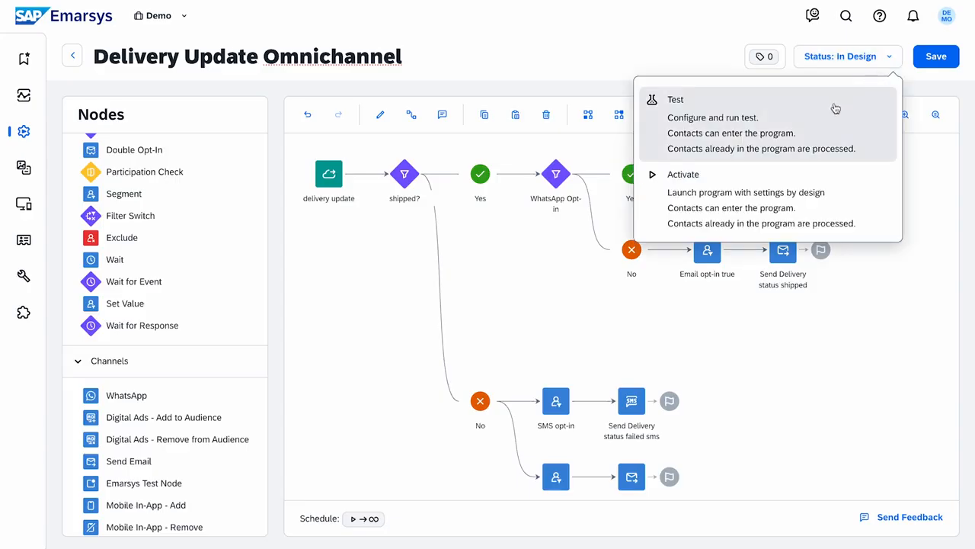
pyautogui.click(854, 193)
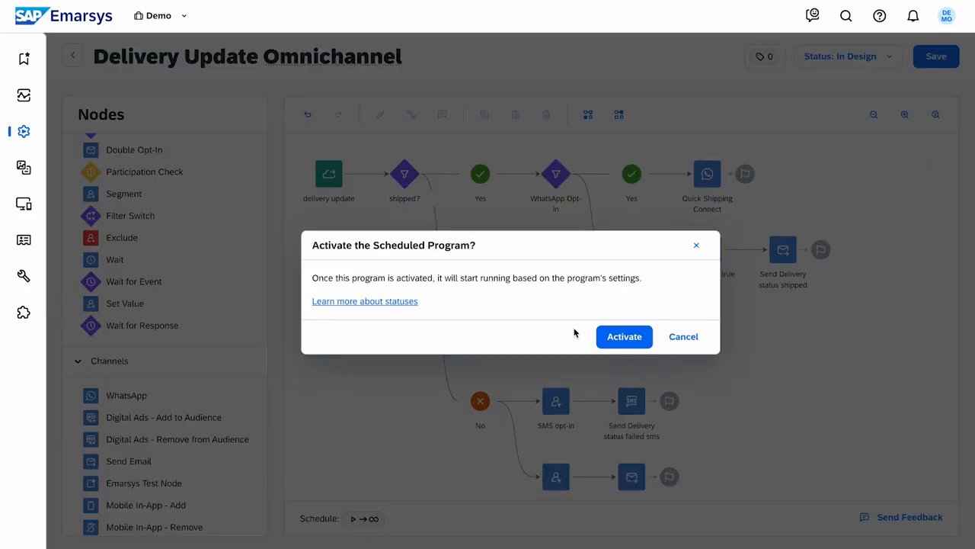
pyautogui.click(625, 338)
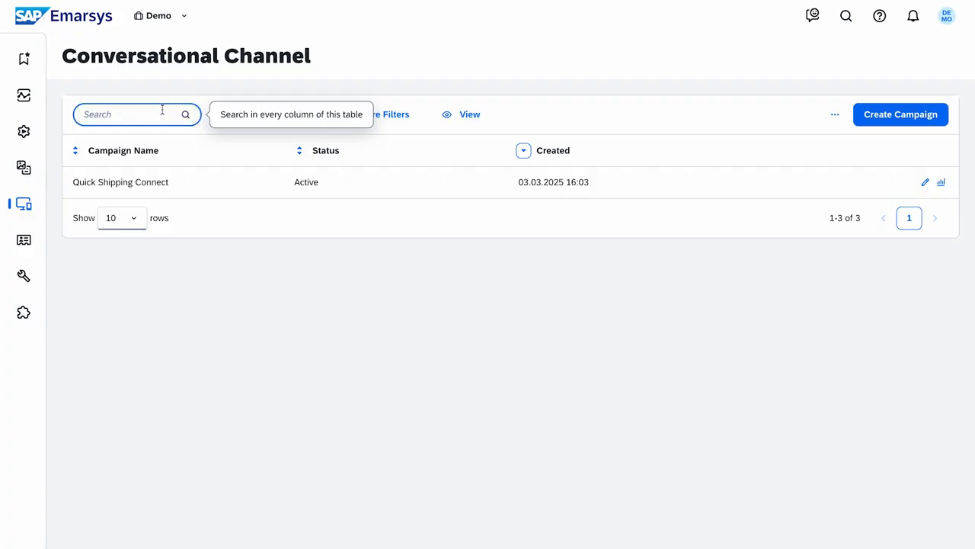
# Review the Status filter and column settings, then open Quick Shipping Connect's message report.
pyautogui.click(311, 117)
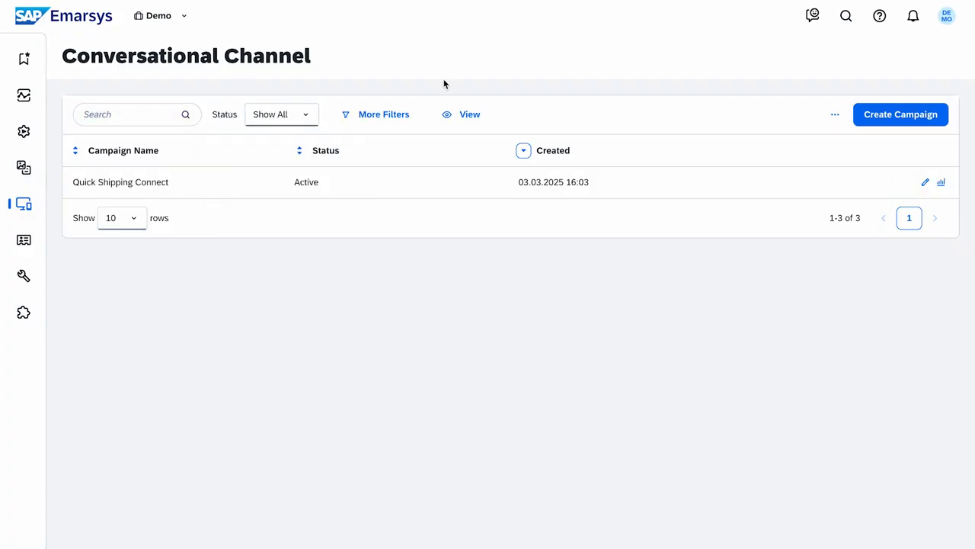
pyautogui.click(478, 124)
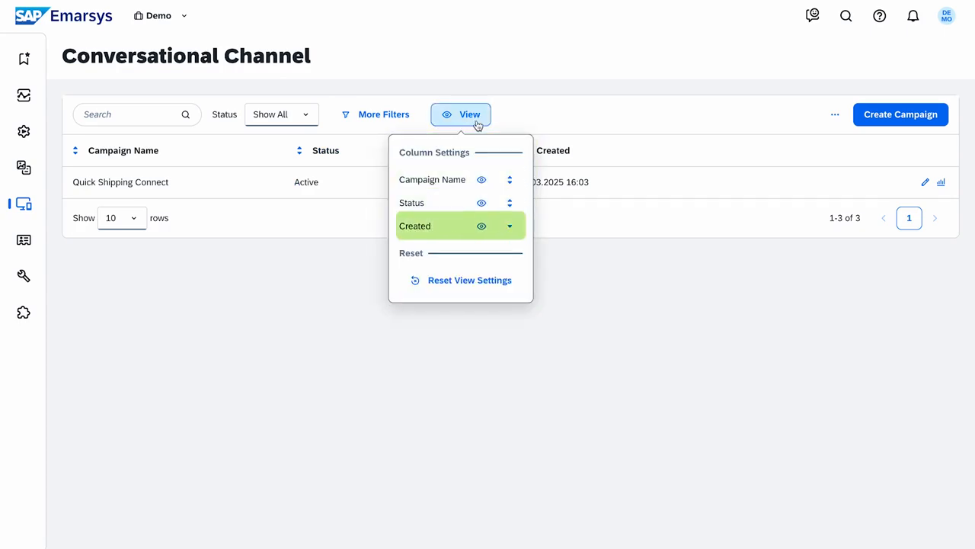
pyautogui.click(480, 119)
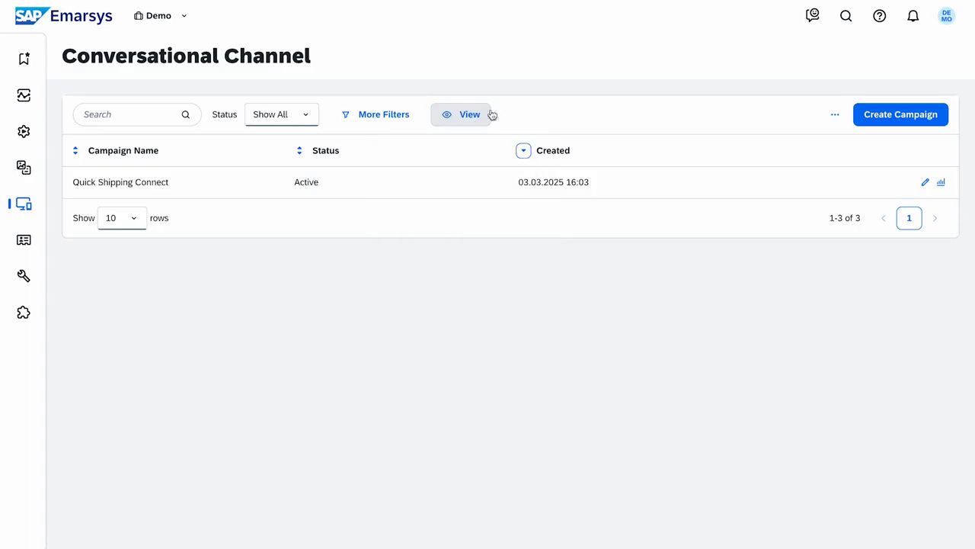
pyautogui.click(941, 183)
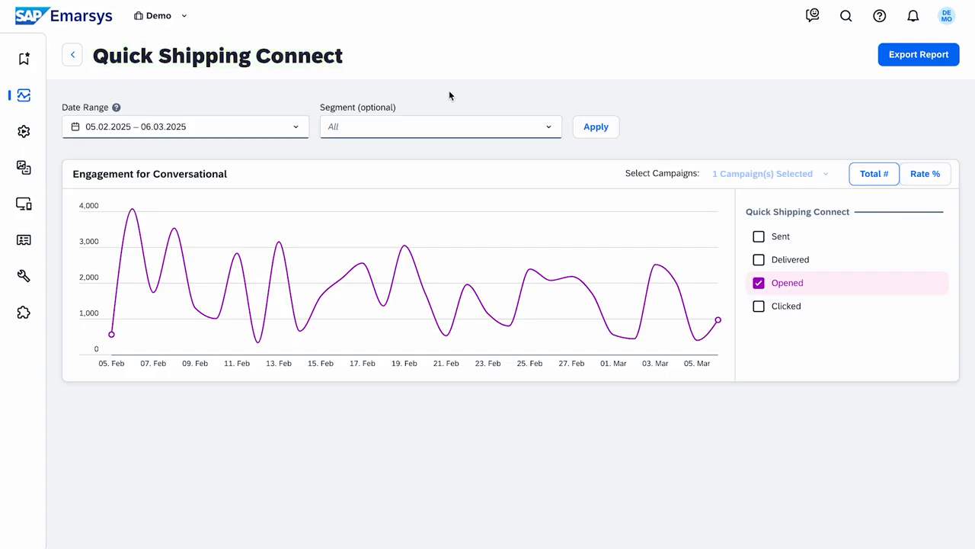
# Check the report's Date Range and Segment filters, leaving both unchanged.
pyautogui.click(291, 128)
pyautogui.click(297, 129)
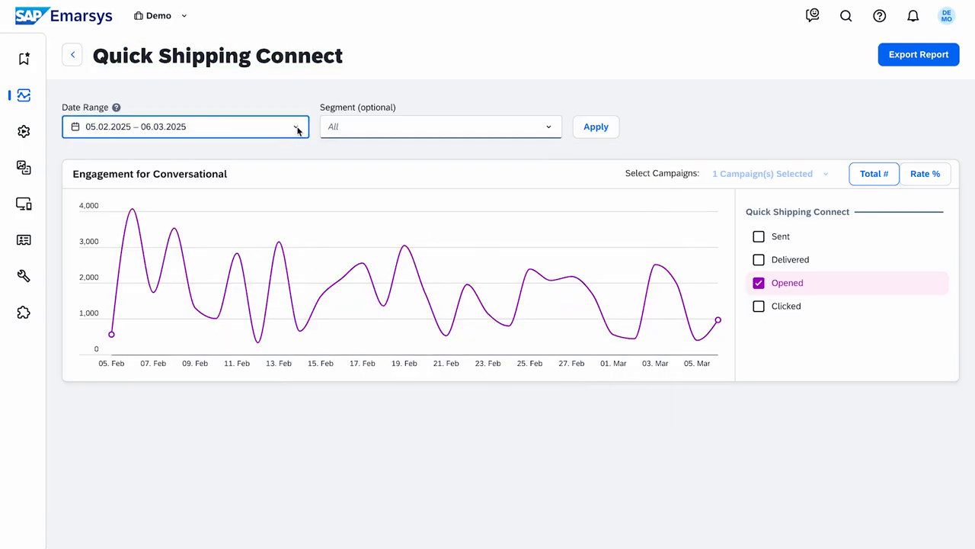
pyautogui.click(532, 129)
pyautogui.click(530, 128)
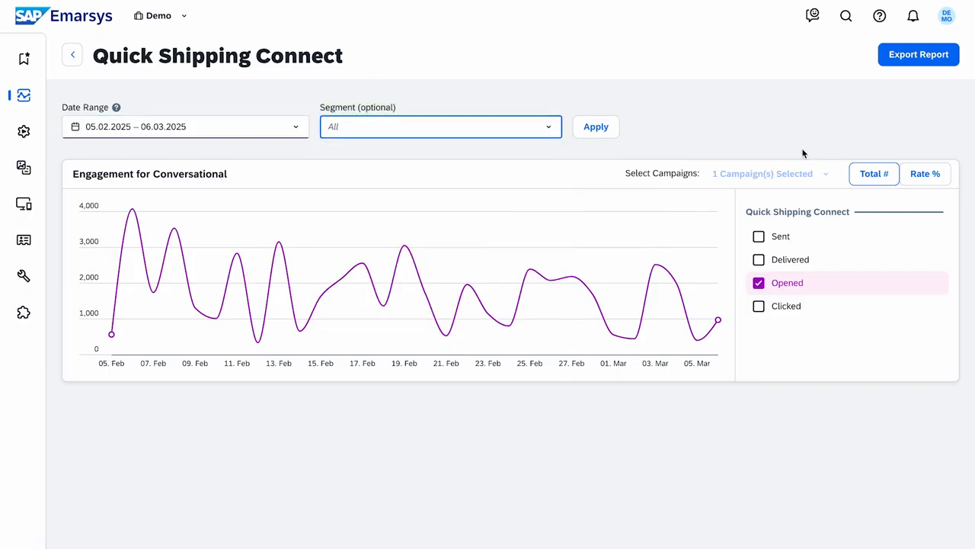
# Chart Sent, Delivered, Opened and Clicked in turn, then switch to Rate % view.
pyautogui.click(847, 142)
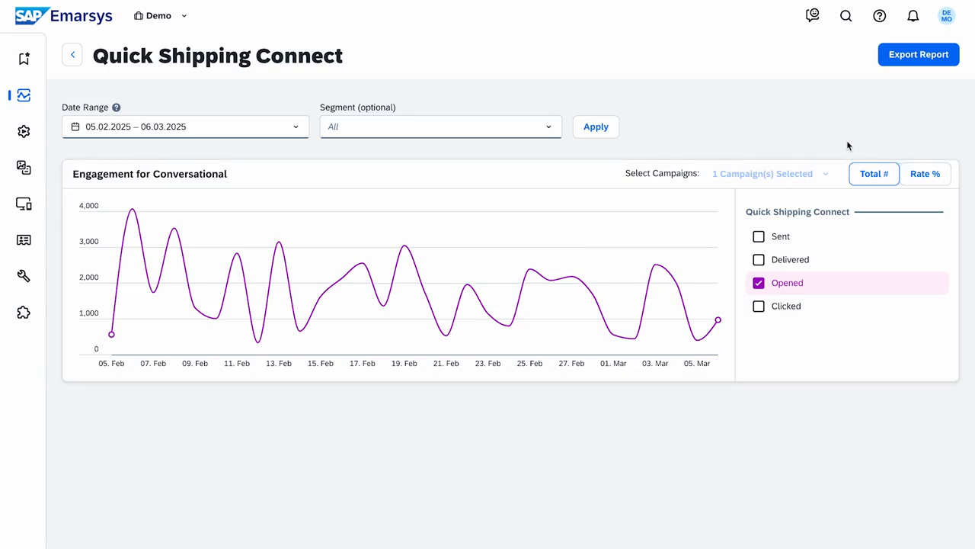
pyautogui.click(753, 239)
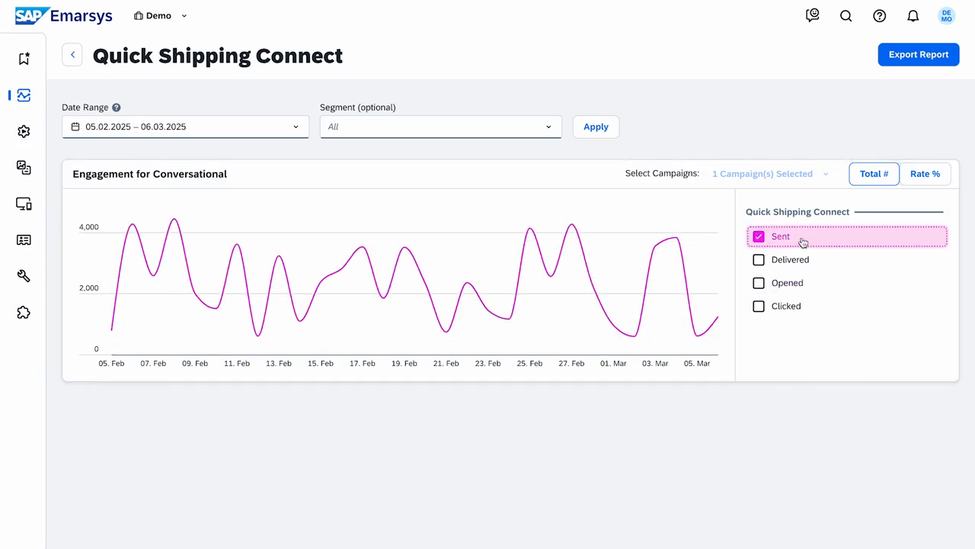
pyautogui.click(834, 267)
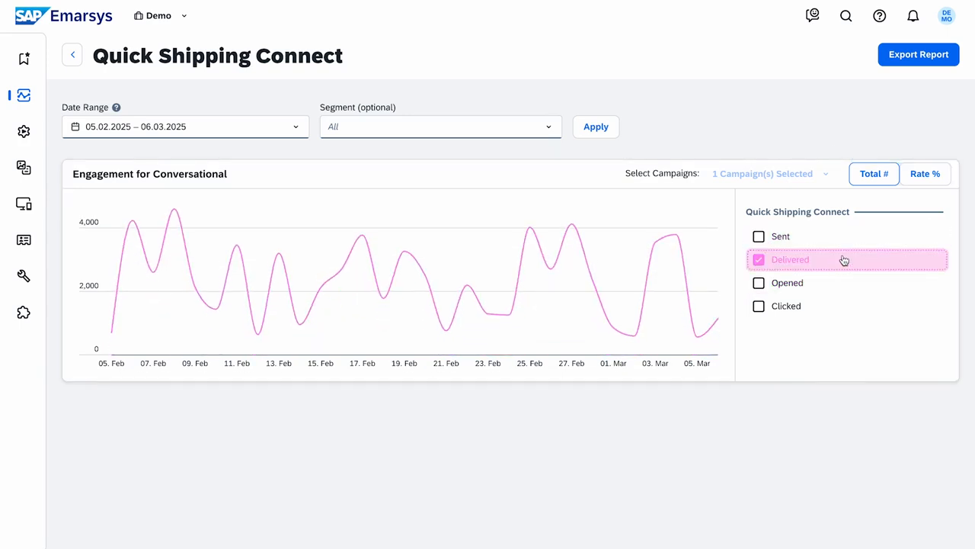
pyautogui.click(843, 284)
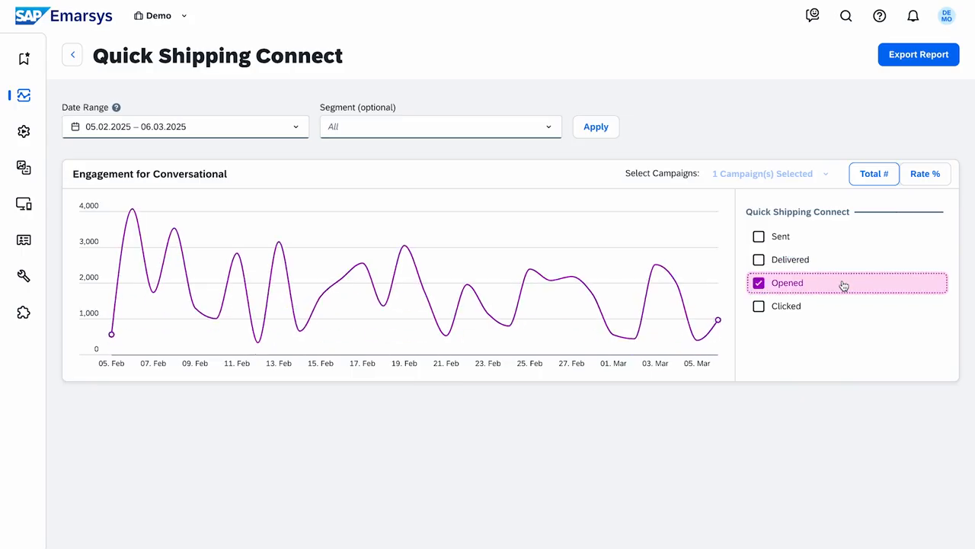
pyautogui.click(844, 308)
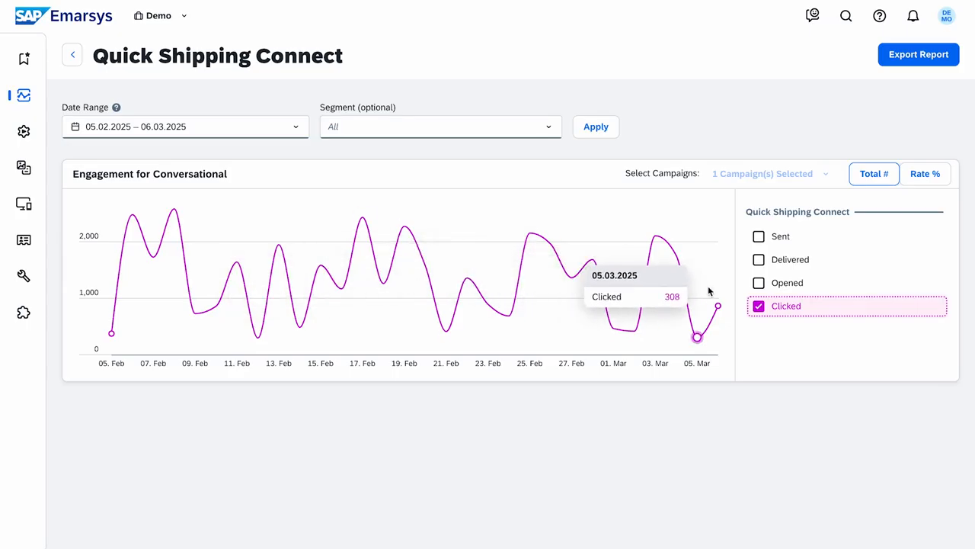
pyautogui.click(918, 183)
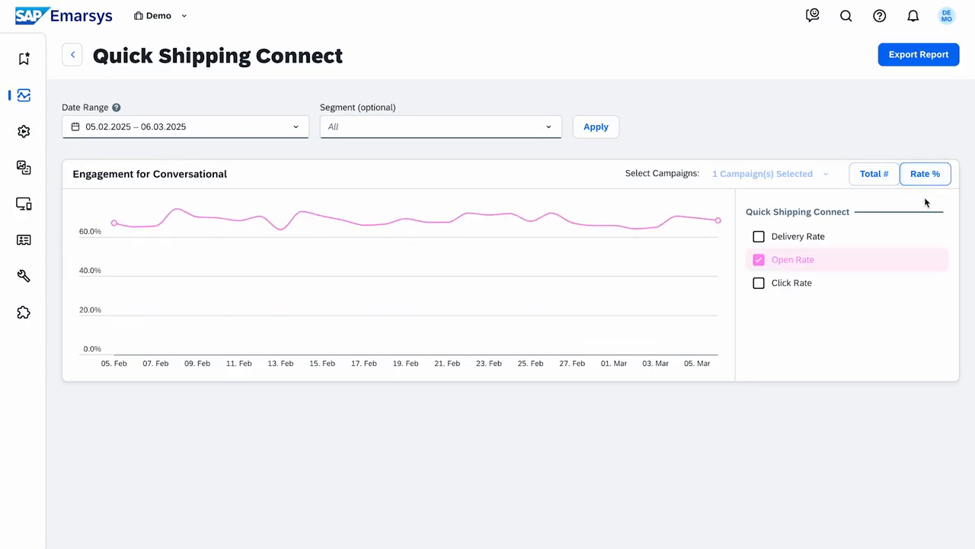